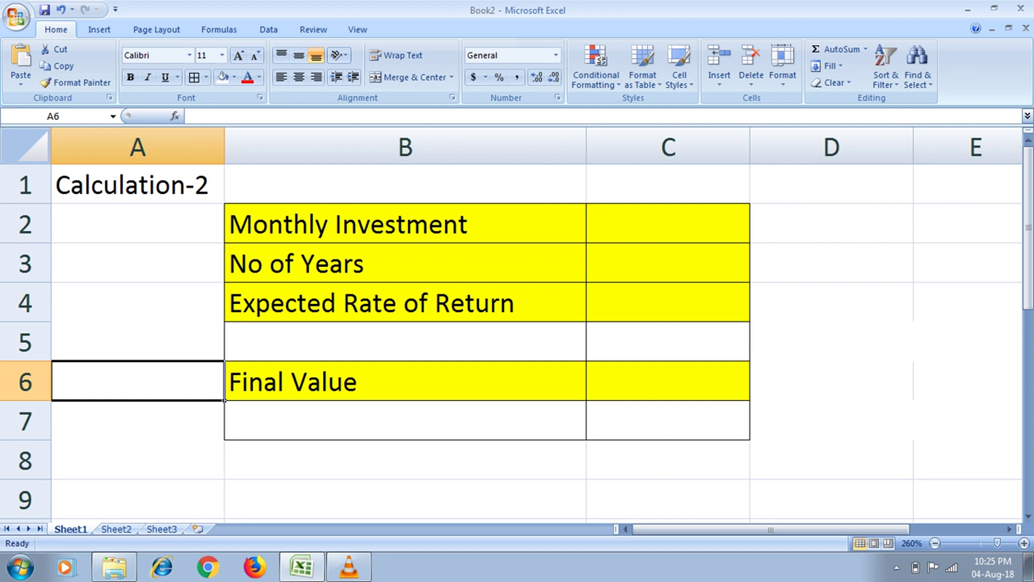
Step: Enter 5000 as the Monthly Investment in cell C2
{"action": "key", "text": "Right"}
{"action": "key", "text": "Right"}
{"action": "key", "text": "Up"}
{"action": "key", "text": "Up"}
{"action": "key", "text": "Up"}
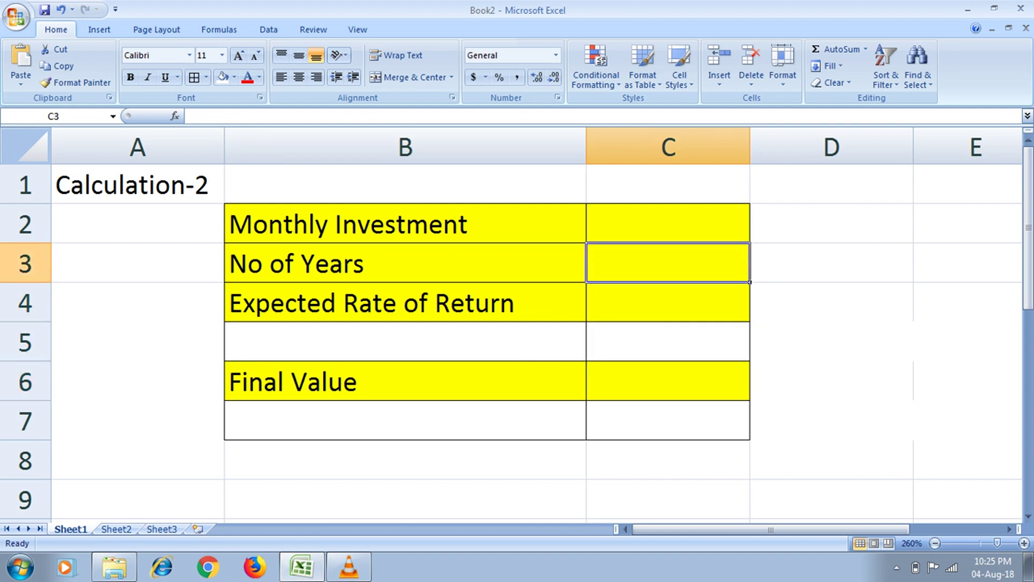
{"action": "key", "text": "Up"}
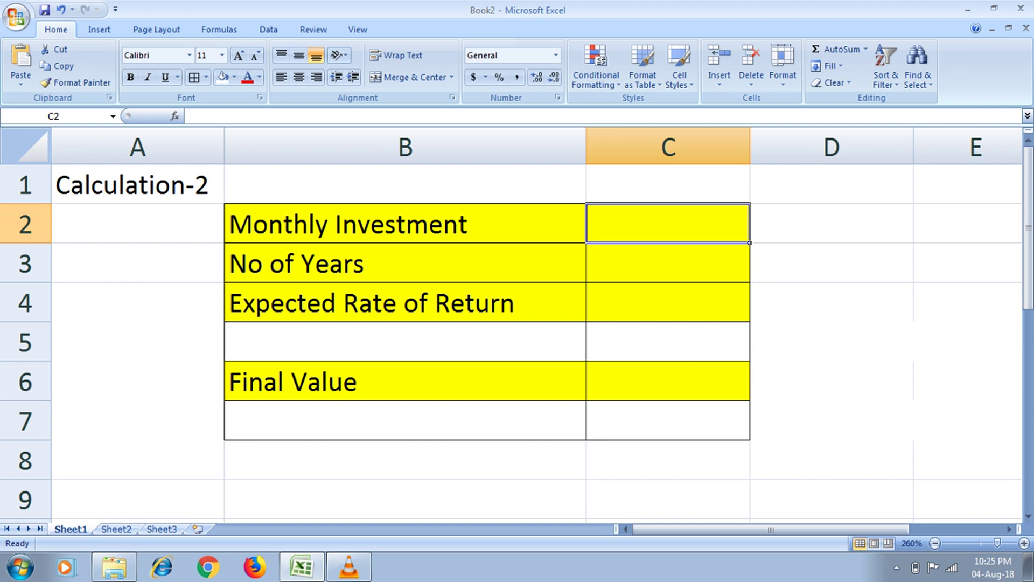
{"action": "type", "text": "5000"}
{"action": "key", "text": "Return"}
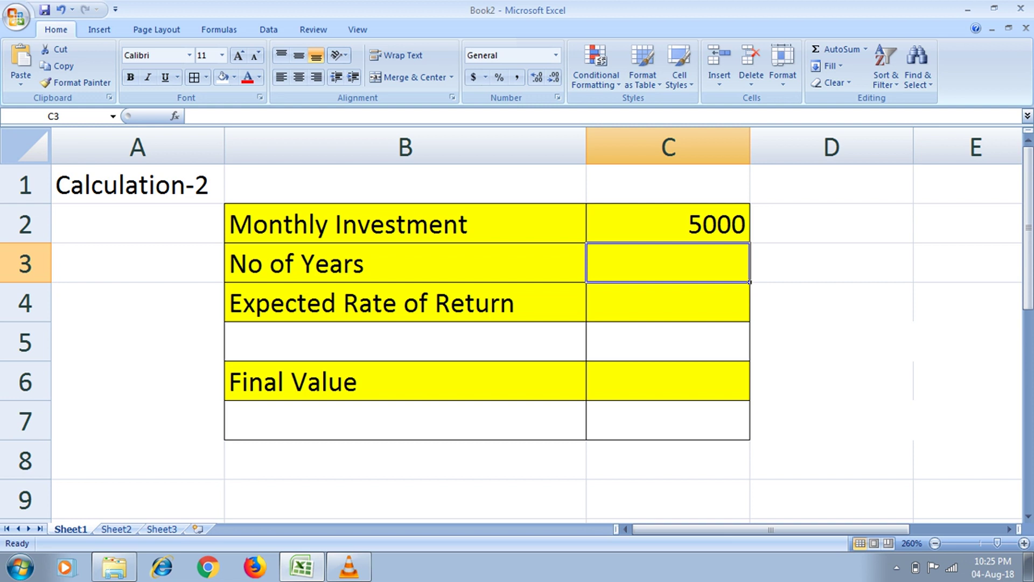
Step: Enter 10 as the No of Years in C3 and 12% as the Expected Rate of Return in C4
{"action": "type", "text": "1000"}
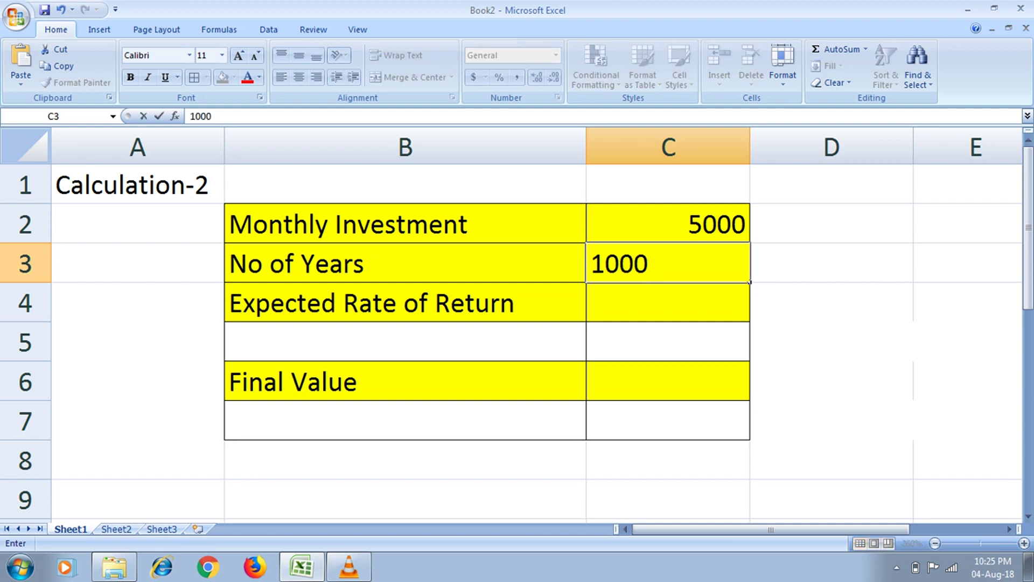
{"action": "key", "text": "BackSpace"}
{"action": "key", "text": "BackSpace"}
{"action": "key", "text": "Return"}
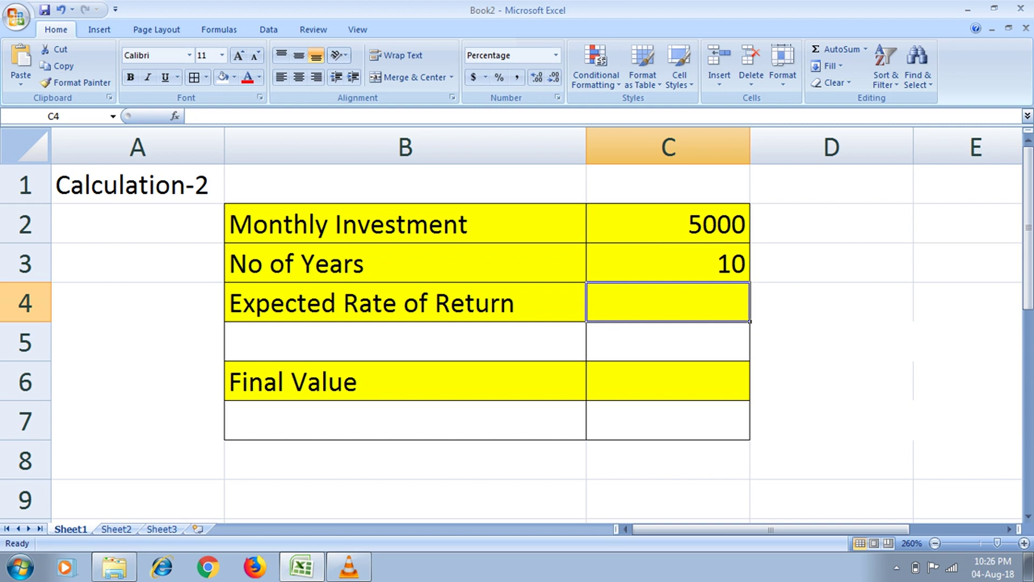
{"action": "type", "text": "12"}
{"action": "key", "text": "Right"}
{"action": "key", "text": "Return"}
{"action": "key", "text": "Return"}
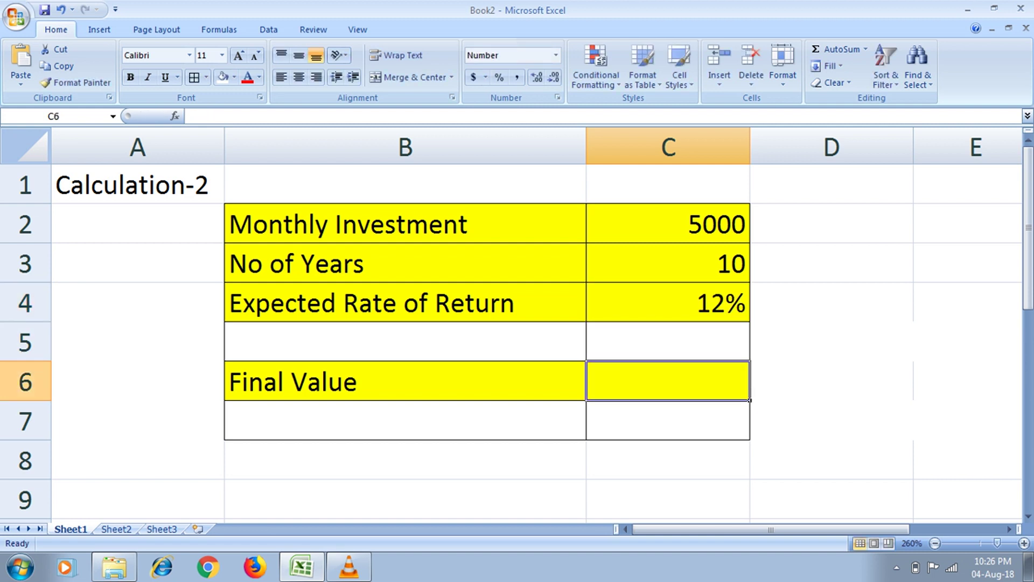
Step: Begin an FV formula in the Final Value cell C6, with C4/12 as the rate and C3*12 as the number of periods
{"action": "type", "text": "="}
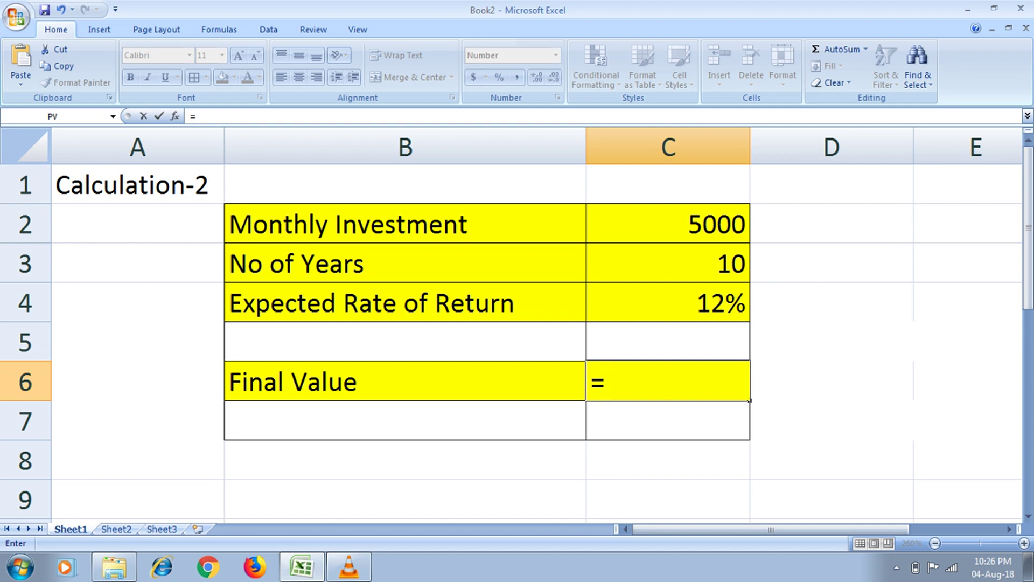
{"action": "type", "text": "fv"}
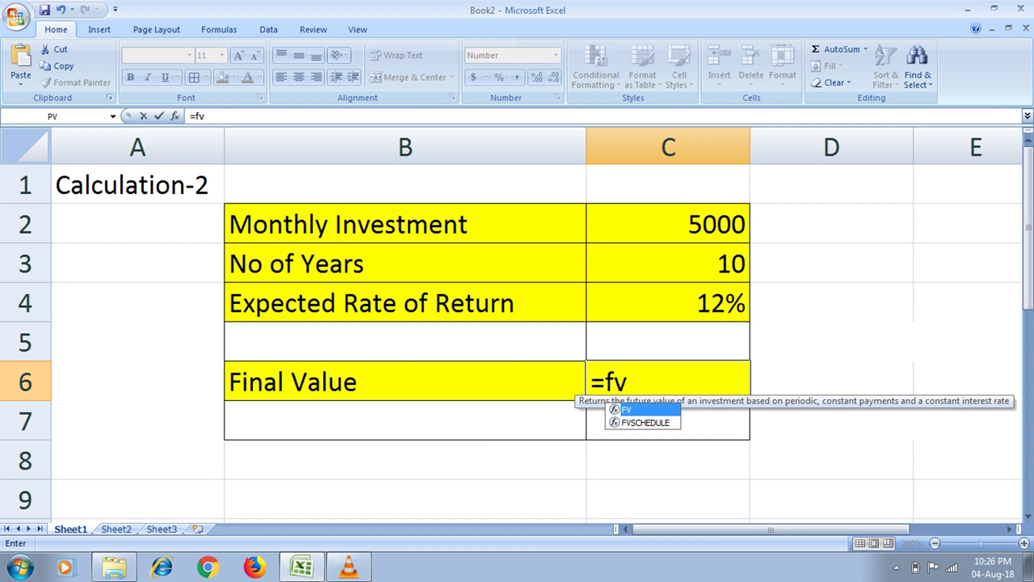
{"action": "type", "text": "("}
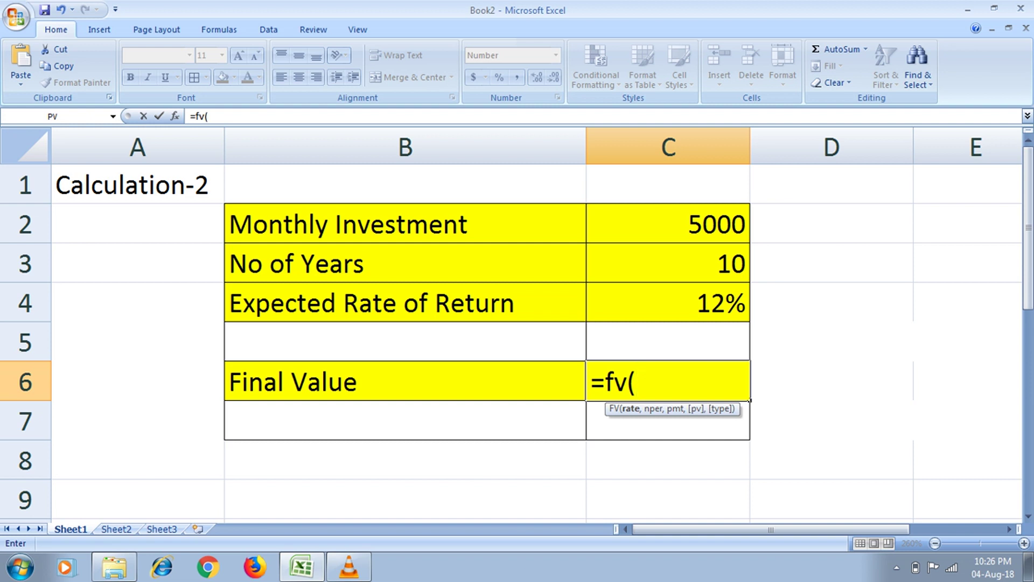
{"action": "left_click", "coordinate": [667, 302]}
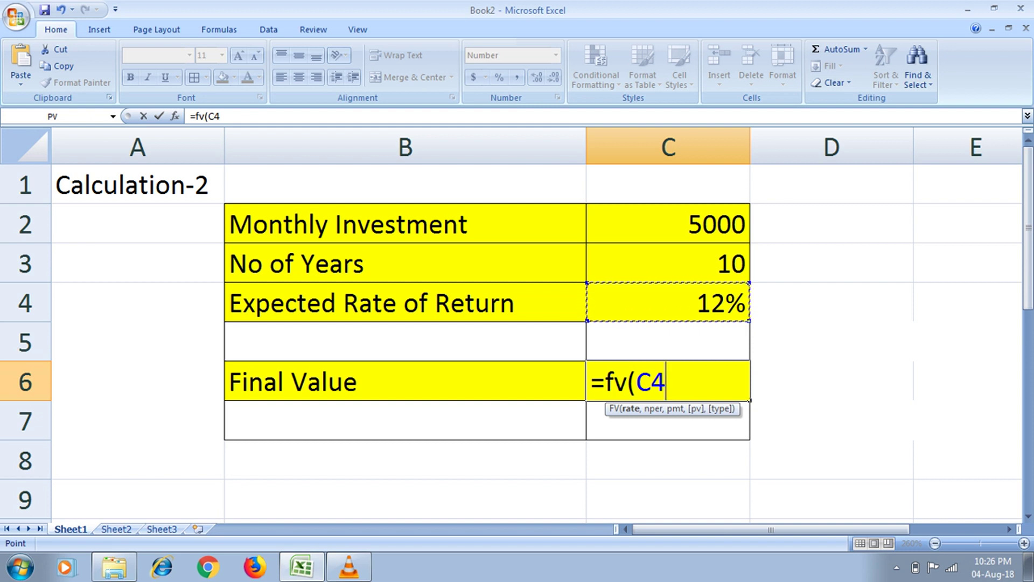
{"action": "type", "text": "/12"}
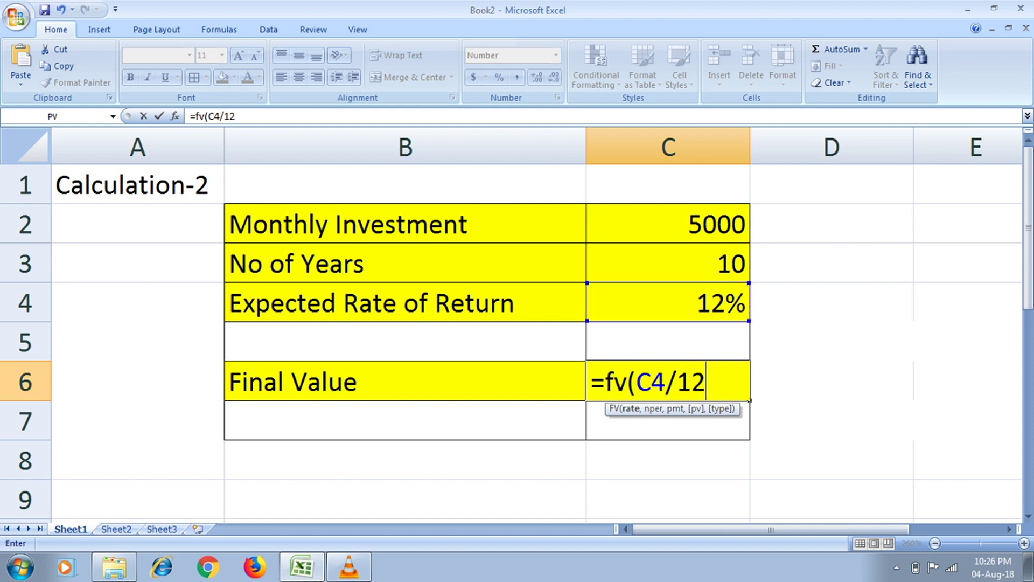
{"action": "type", "text": ","}
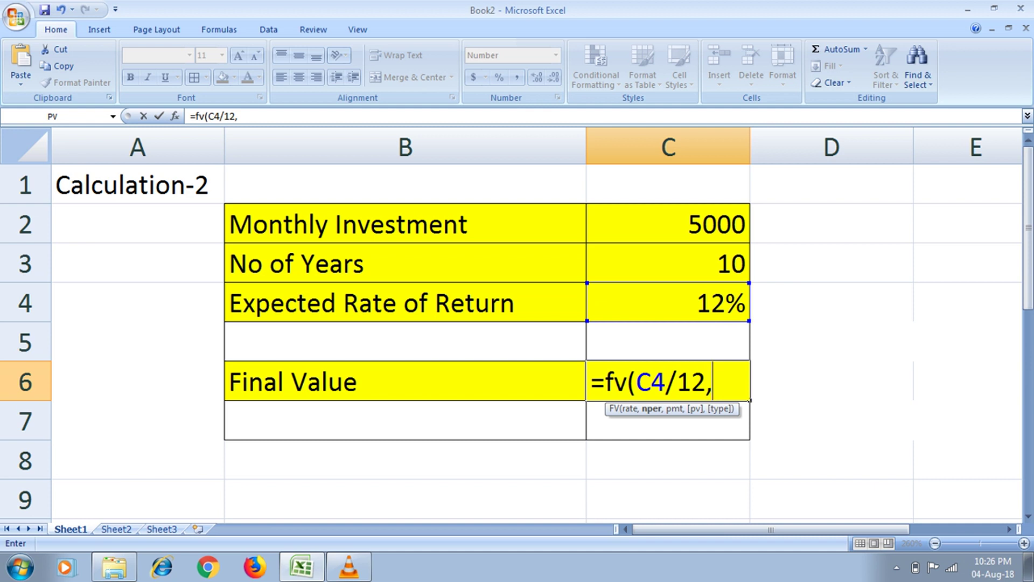
{"action": "left_click", "coordinate": [668, 263]}
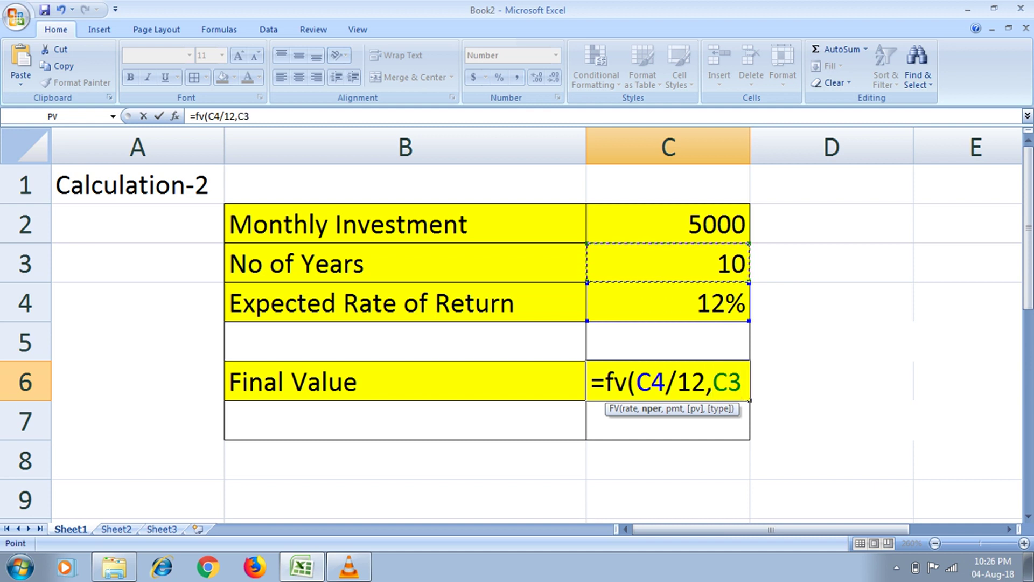
{"action": "type", "text": "*"}
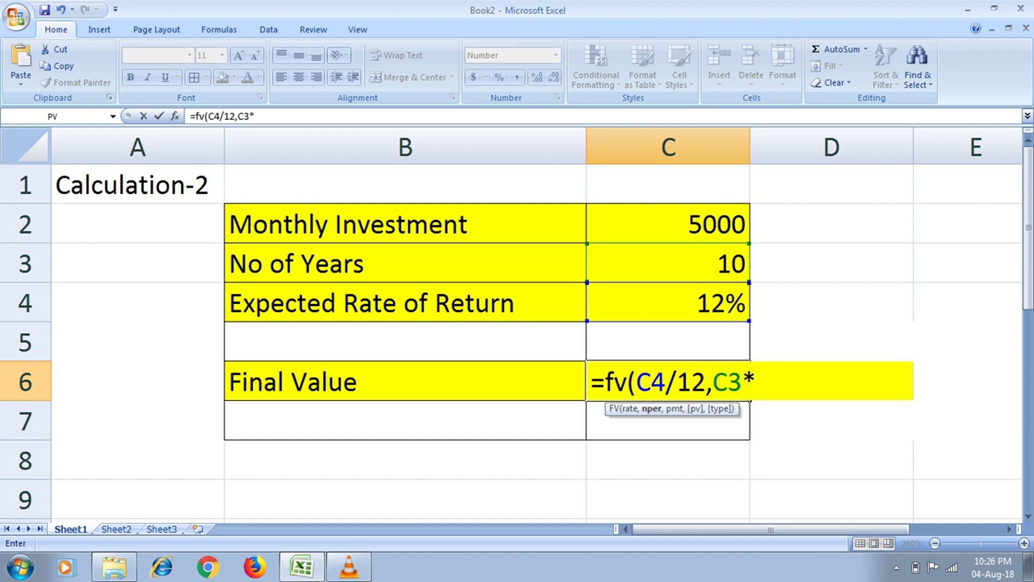
{"action": "type", "text": "12,"}
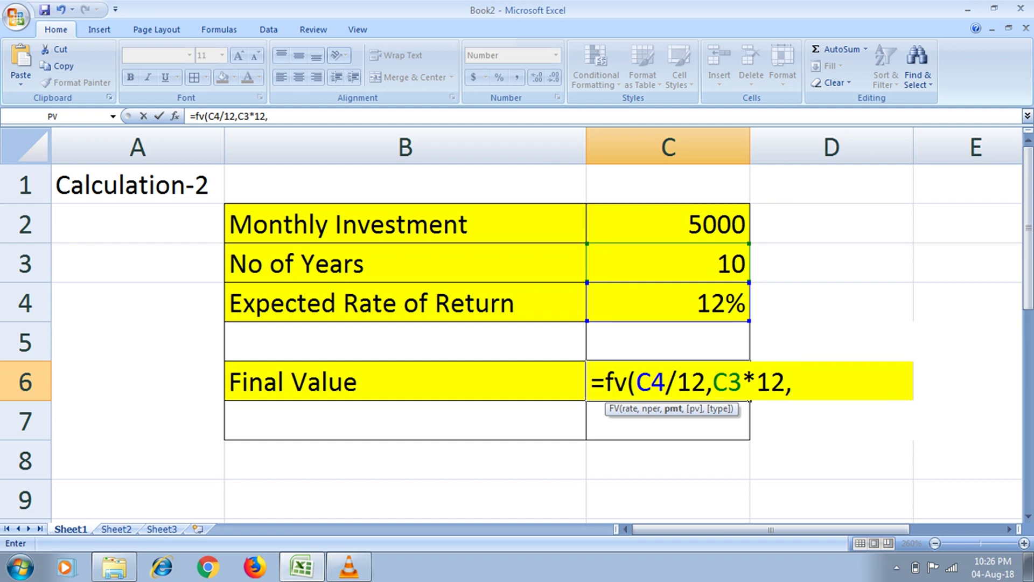
Step: Complete the FV formula in C6 with -C2 as the payment, 0 as the present value and 0 as the type
{"action": "type", "text": "-"}
{"action": "left_click", "coordinate": [668, 223]}
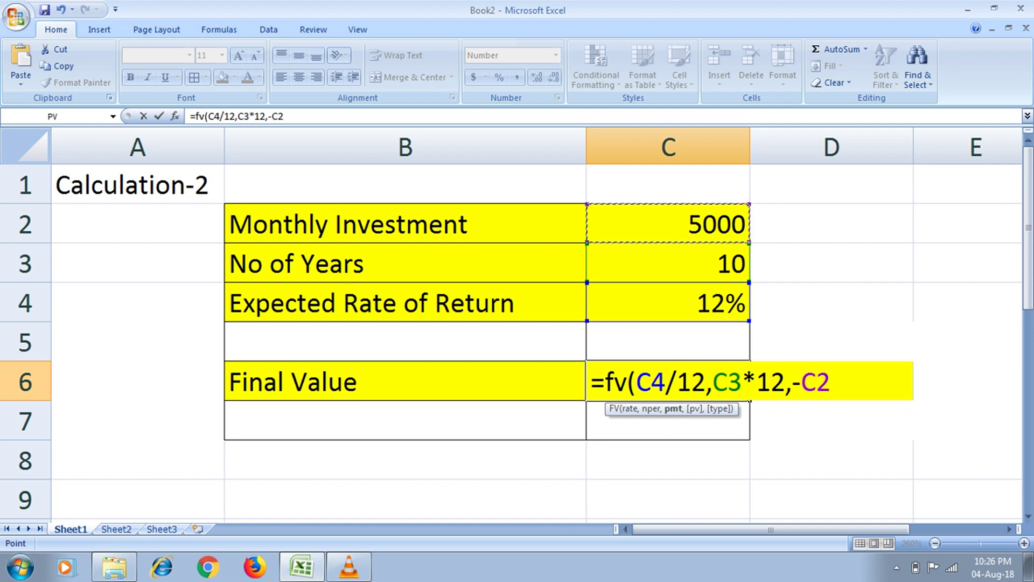
{"action": "type", "text": ",0"}
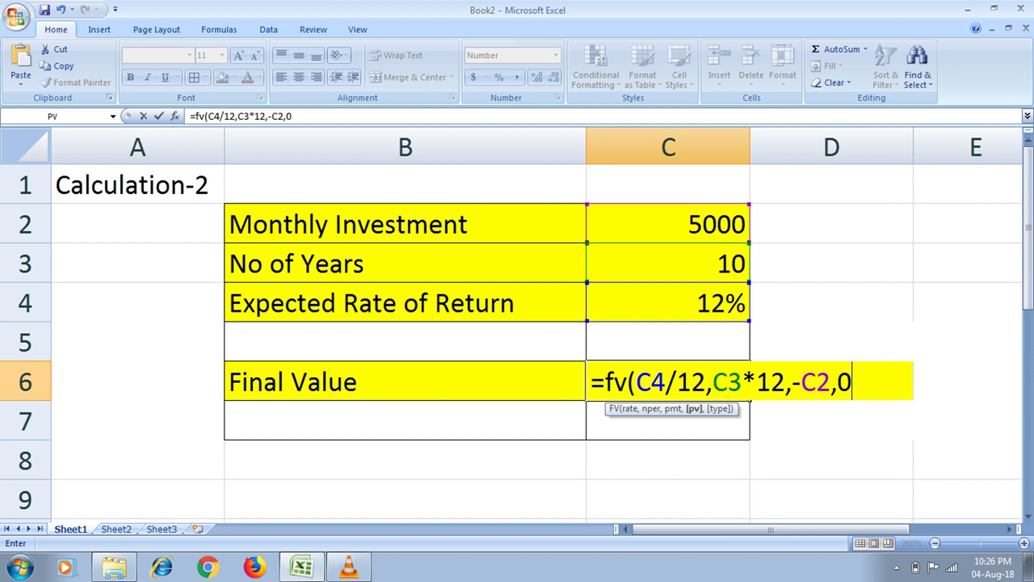
{"action": "type", "text": ",0"}
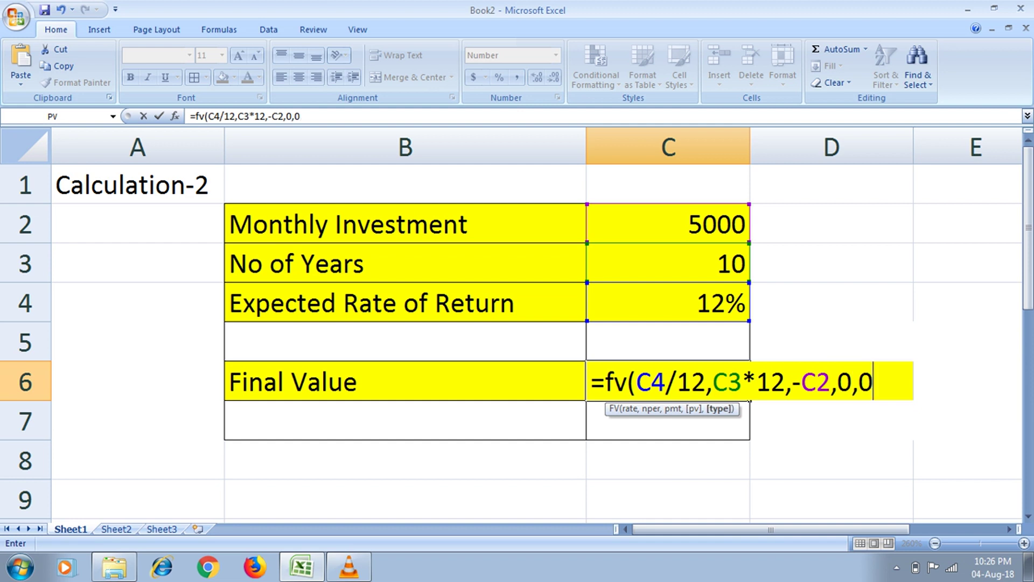
{"action": "type", "text": ")"}
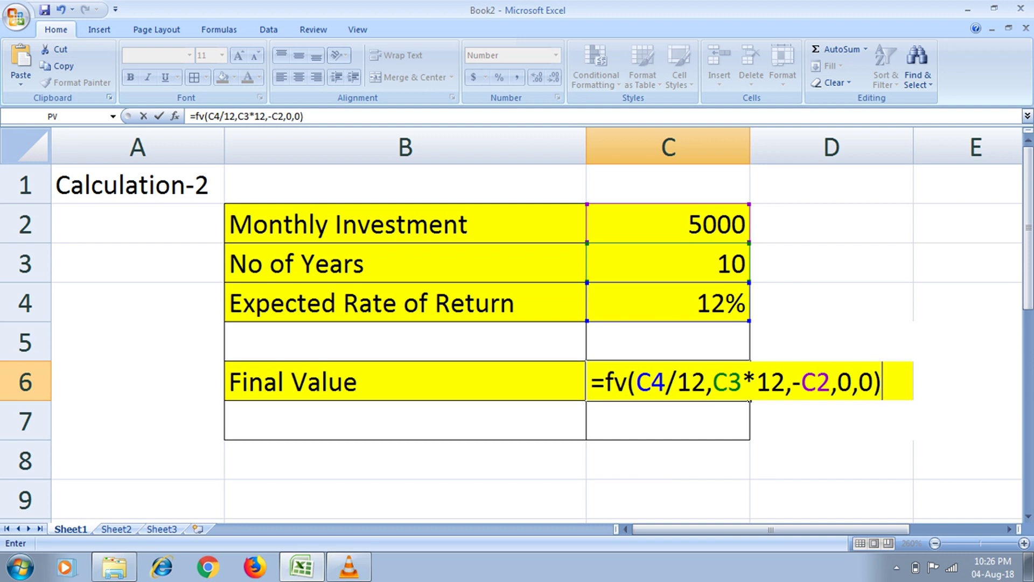
{"action": "key", "text": "Return"}
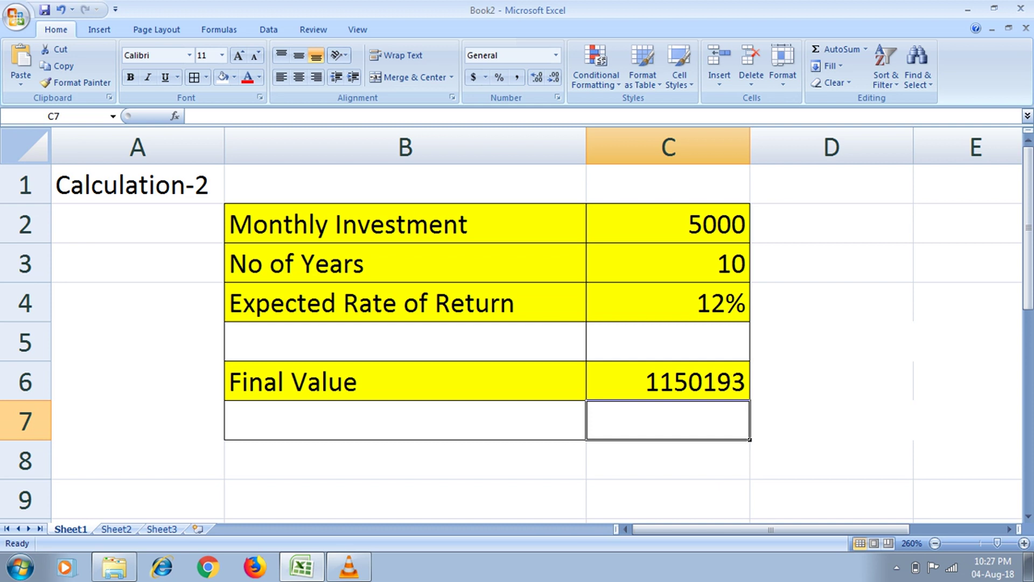
Step: Set the Expected Rate of Return in C4 to 15%
{"action": "key", "text": "Up"}
{"action": "key", "text": "Up"}
{"action": "key", "text": "Up"}
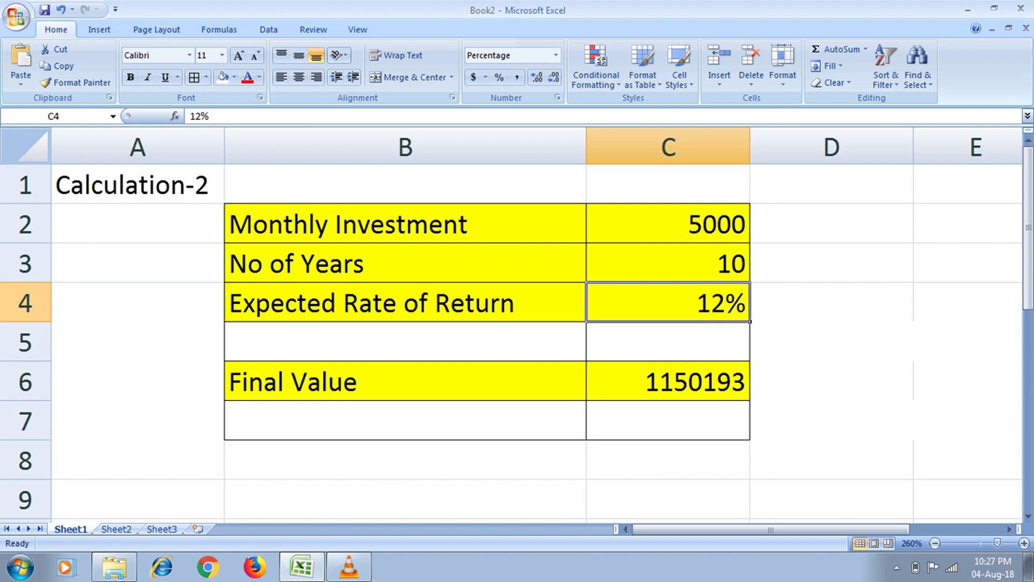
{"action": "type", "text": "15"}
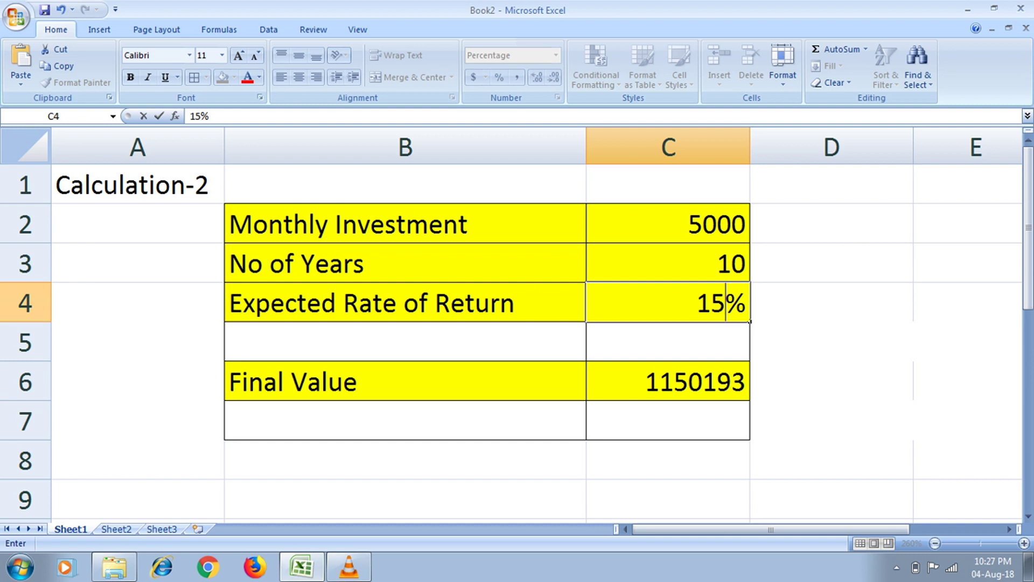
{"action": "key", "text": "Return"}
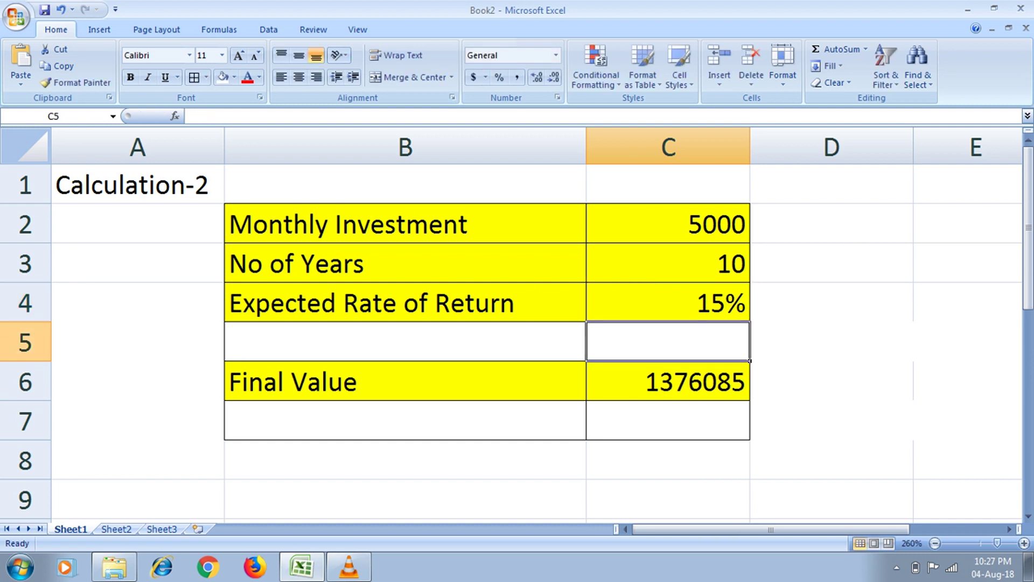
Step: Examine the Final Value result and formula in C6 and the input values in C2 to C4
{"action": "left_click", "coordinate": [668, 381]}
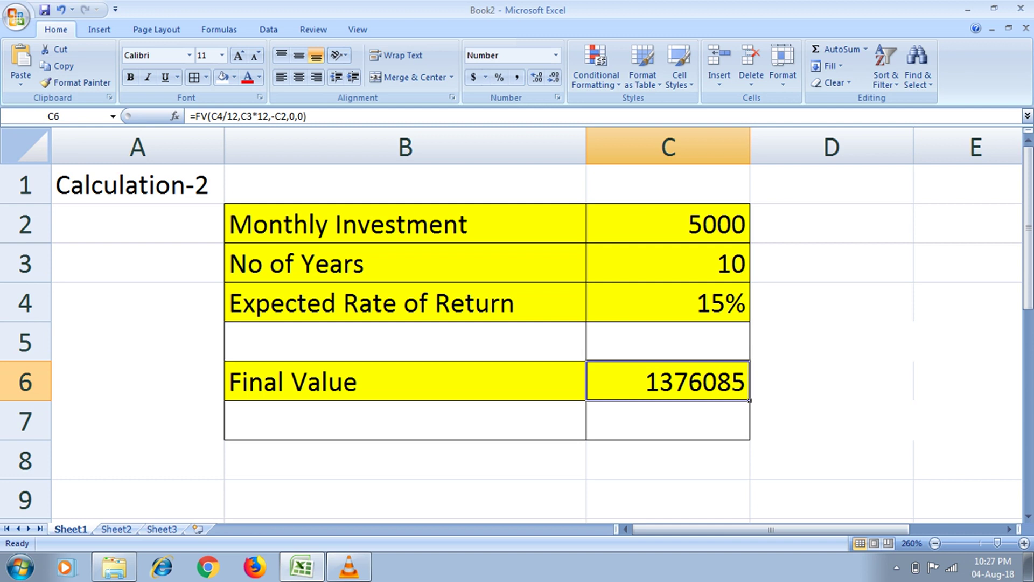
{"action": "key", "text": "Down"}
{"action": "key", "text": "Up"}
{"action": "key", "text": "Up"}
{"action": "key", "text": "Up"}
{"action": "key", "text": "Up"}
{"action": "key", "text": "Up"}
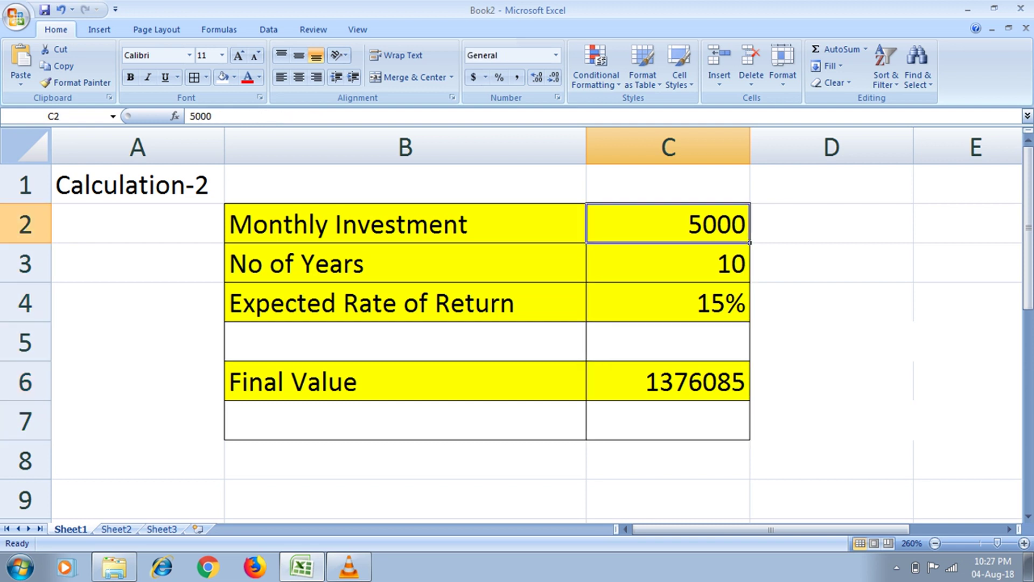
{"action": "key", "text": "Up"}
{"action": "key", "text": "Down"}
{"action": "key", "text": "Down"}
{"action": "key", "text": "Down"}
{"action": "key", "text": "Down"}
{"action": "key", "text": "Up"}
{"action": "key", "text": "Up"}
{"action": "key", "text": "Up"}
Step: Set the Monthly Investment in C2 to 50000
{"action": "left_click", "coordinate": [667, 264]}
{"action": "left_click", "coordinate": [667, 224]}
{"action": "type", "text": "500000"}
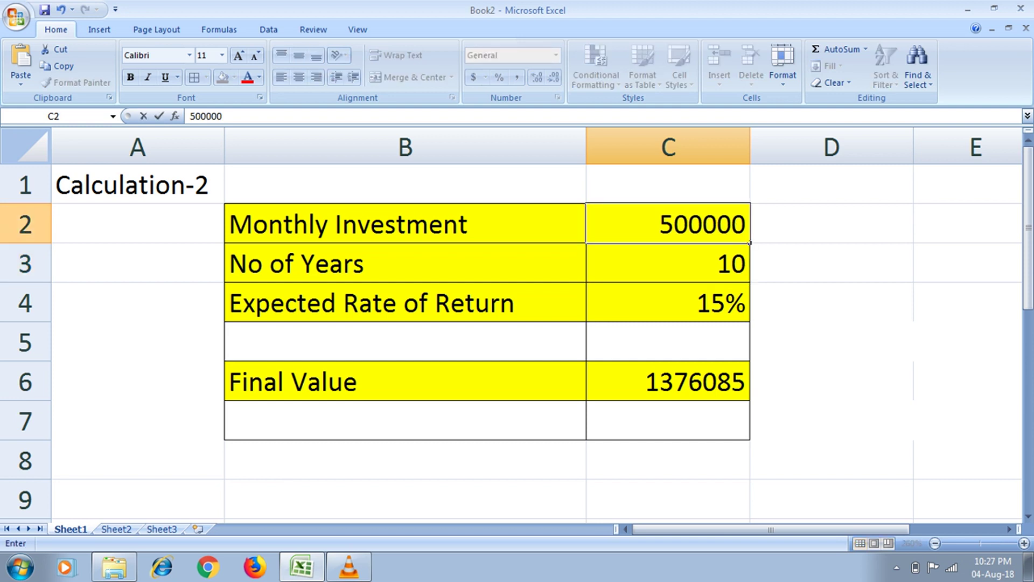
{"action": "key", "text": "BackSpace"}
{"action": "key", "text": "Return"}
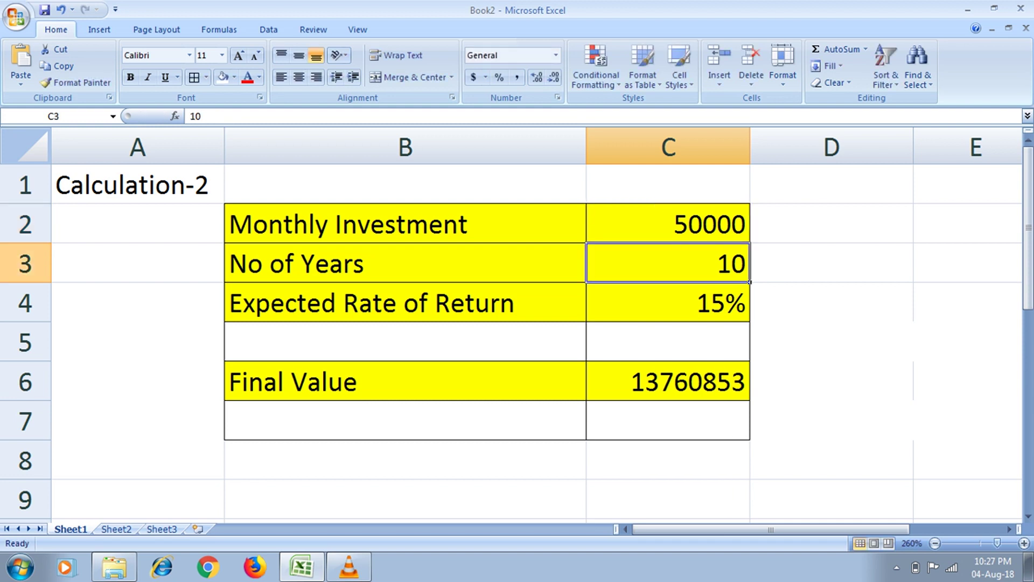
Step: Set the Monthly Investment in C2 to 25000 and check the Final Value in C6
{"action": "left_click", "coordinate": [667, 224]}
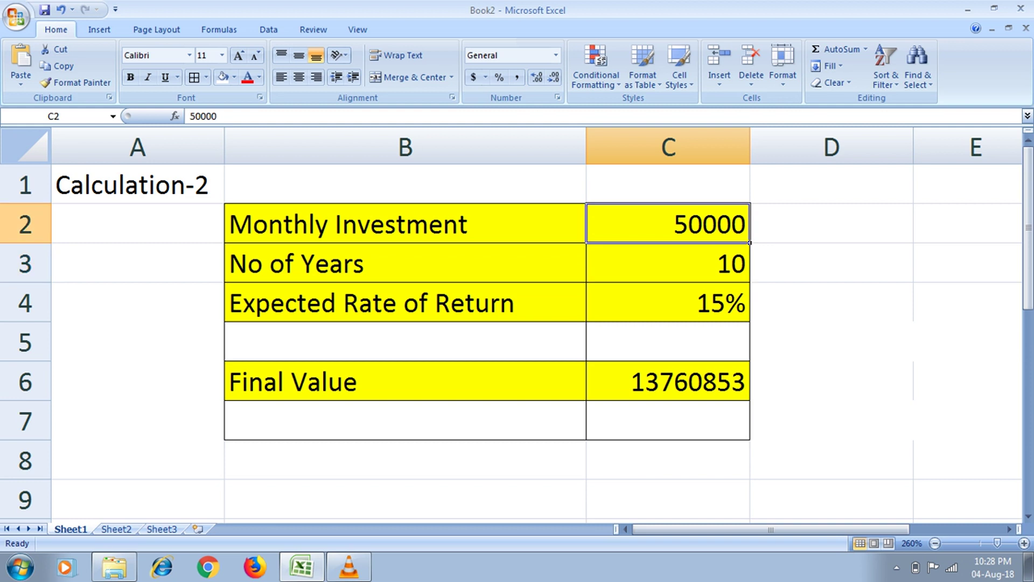
{"action": "type", "text": "25000"}
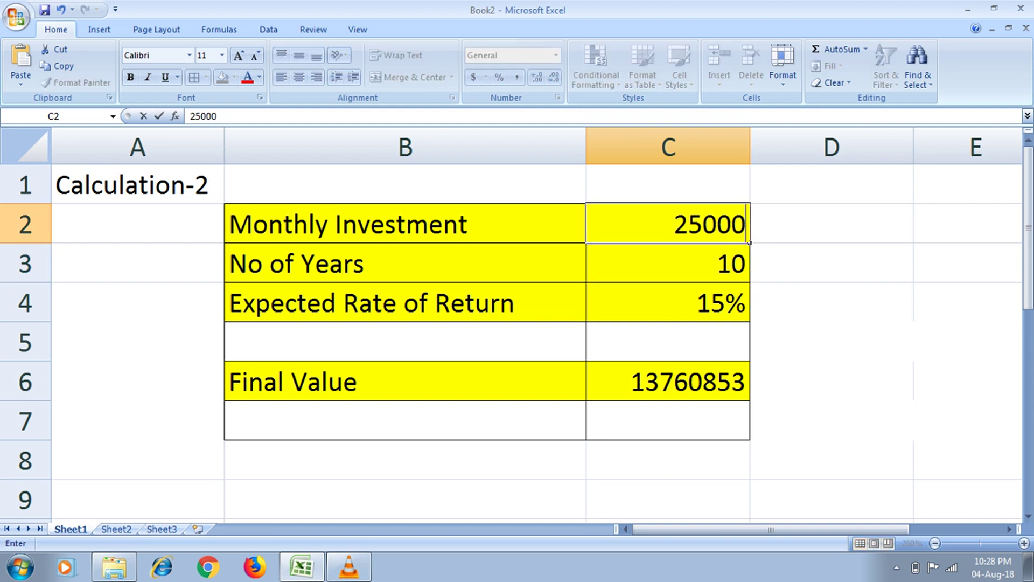
{"action": "key", "text": "Return"}
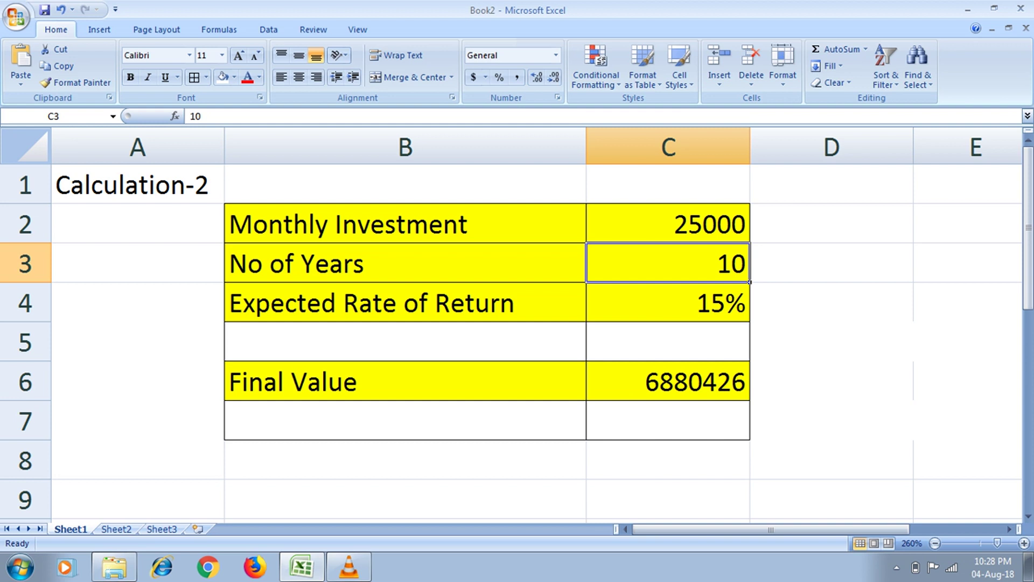
{"action": "left_click", "coordinate": [668, 380]}
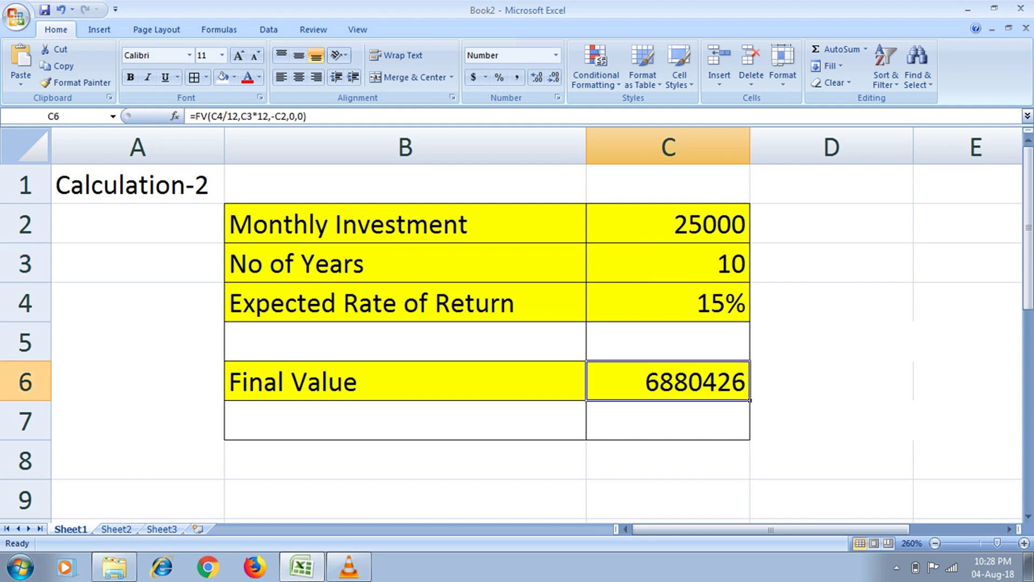
Step: Insert the FV function into cell D6, finding it by searching the function list for fv
{"action": "left_click", "coordinate": [831, 381]}
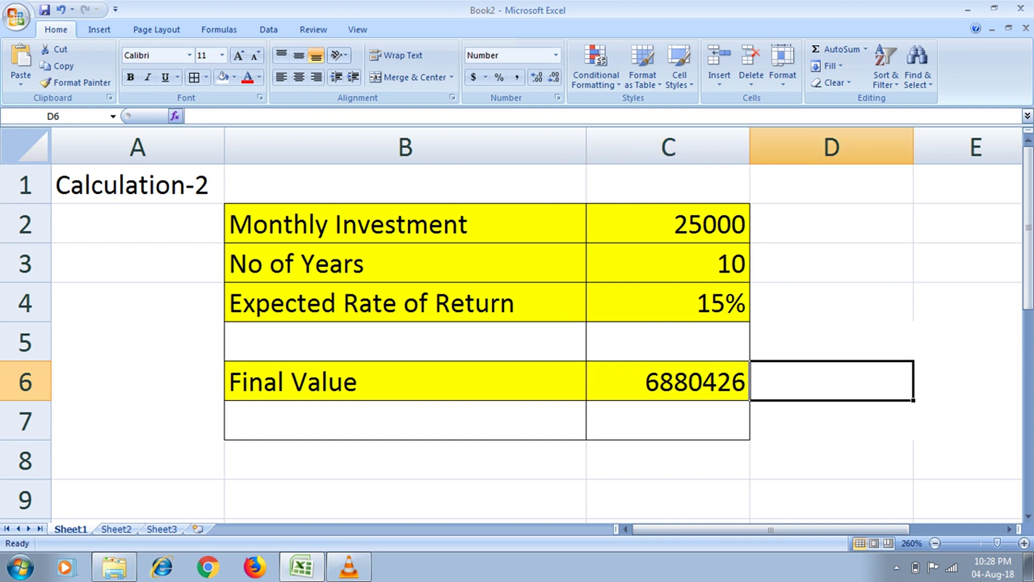
{"action": "left_click", "coordinate": [175, 116]}
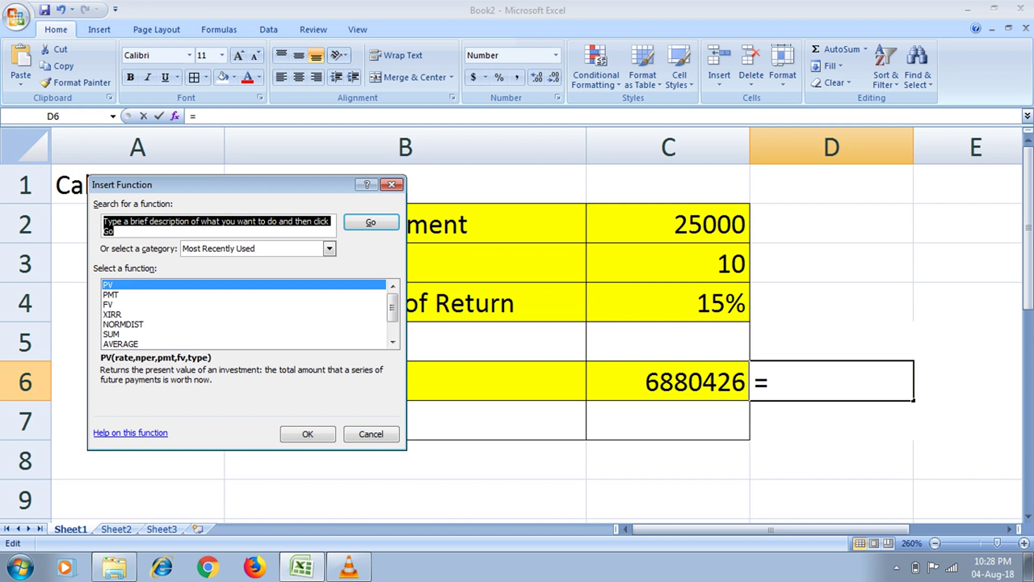
{"action": "type", "text": "fv"}
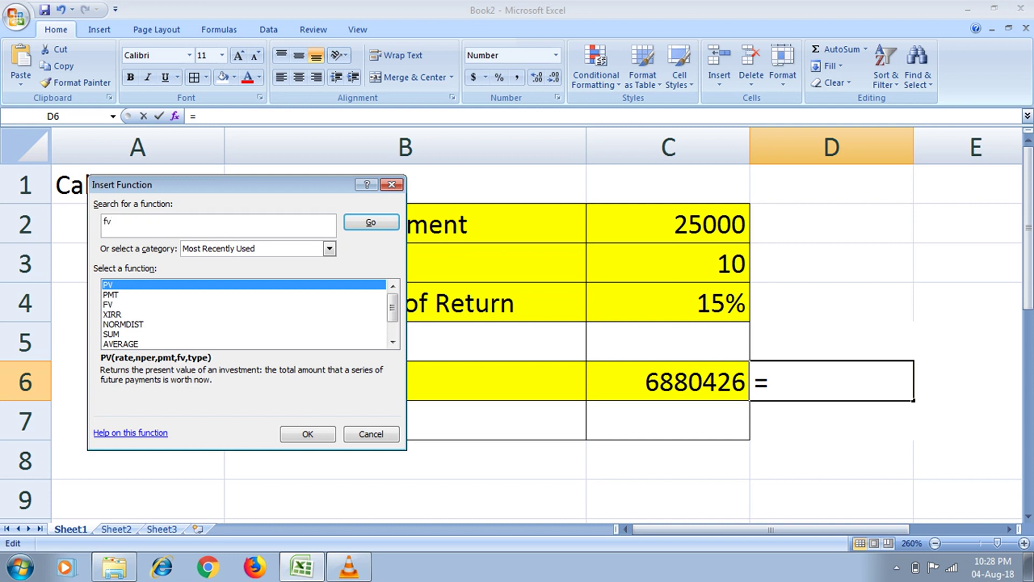
{"action": "key", "text": "Return"}
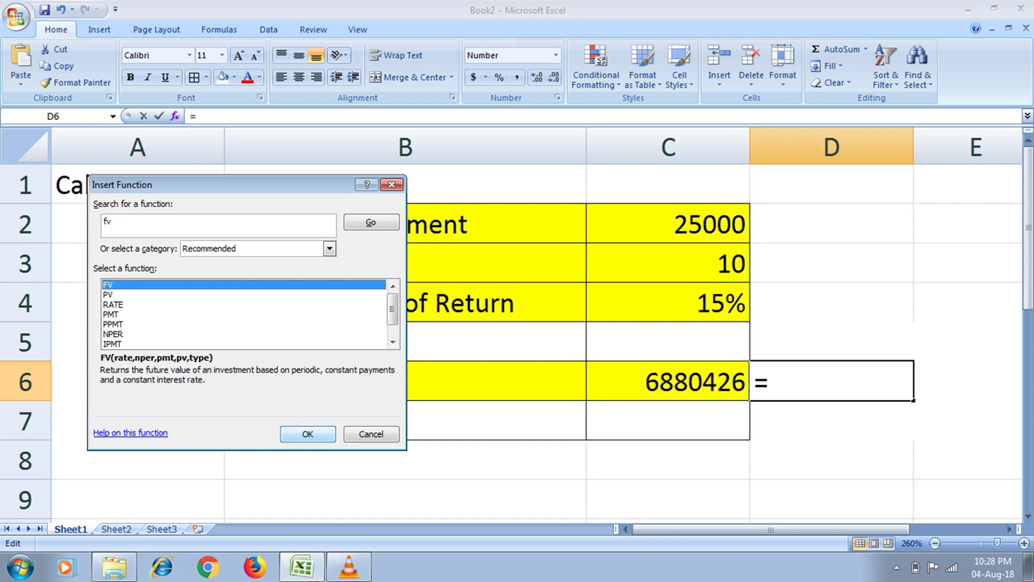
{"action": "left_click", "coordinate": [307, 434]}
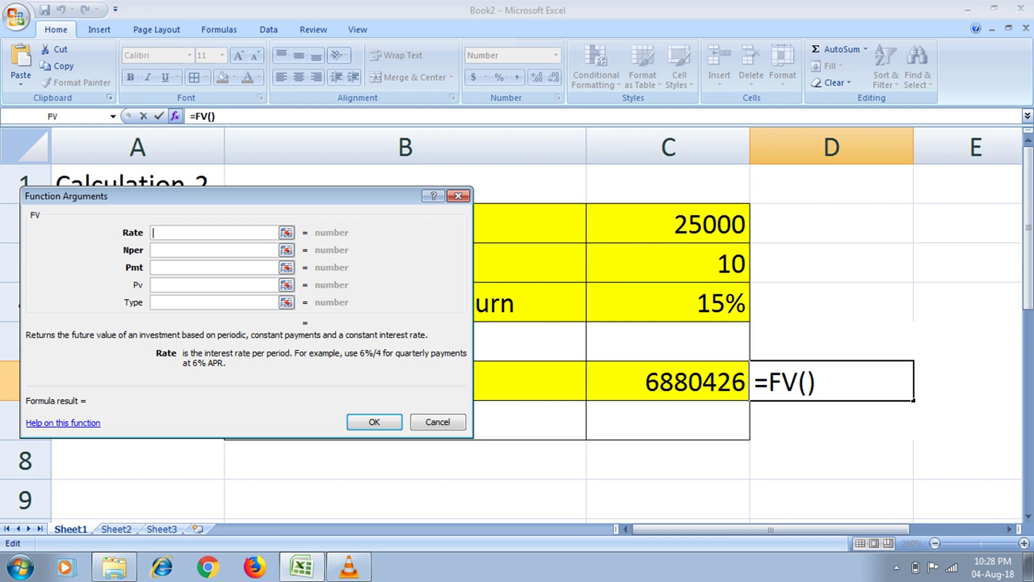
Step: Set the FV function's Rate argument to C4/12 and its Nper argument to C3
{"action": "type", "text": "C4/12"}
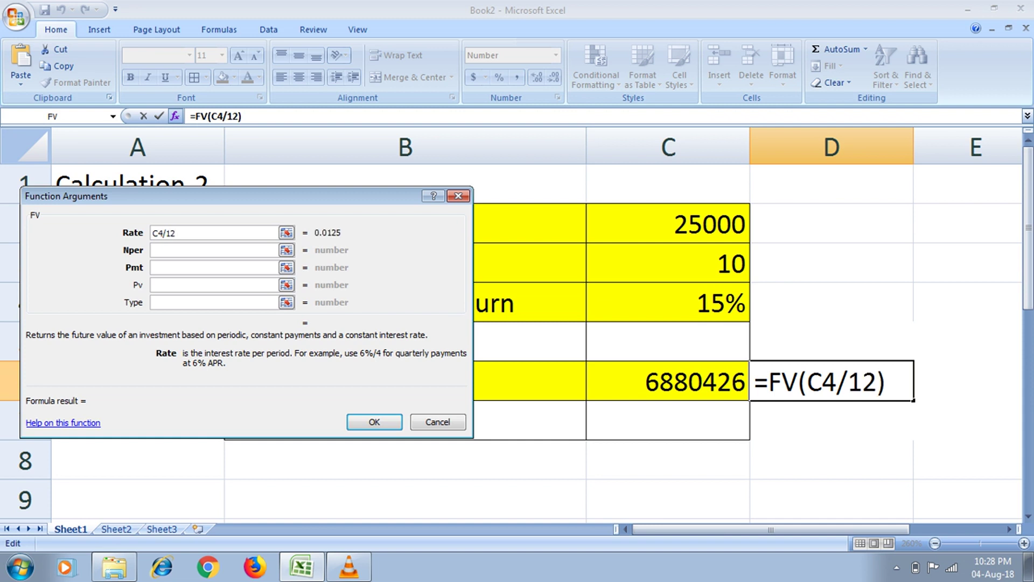
{"action": "left_click", "coordinate": [154, 250]}
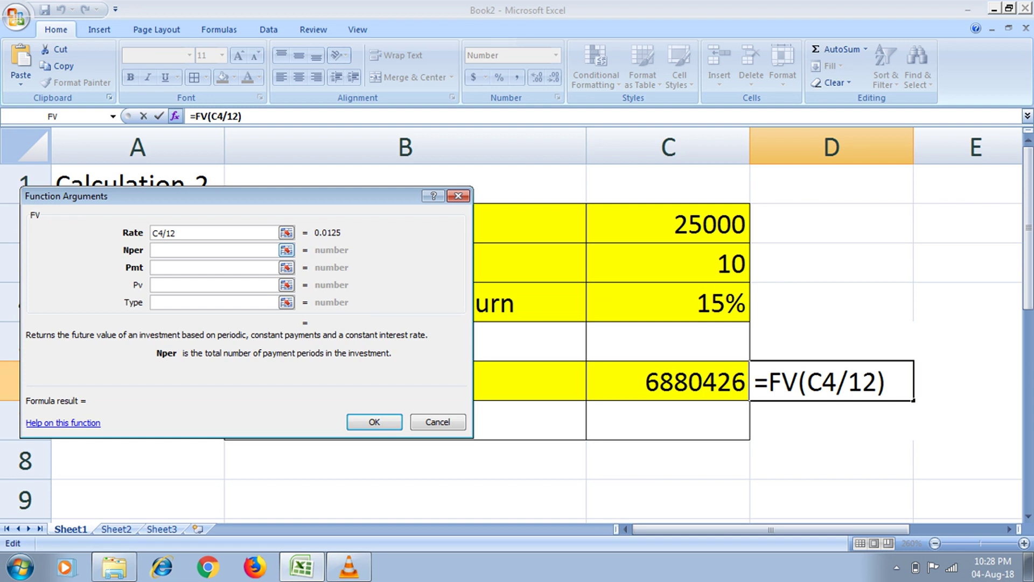
{"action": "type", "text": "-"}
{"action": "key", "text": "BackSpace"}
{"action": "left_click", "coordinate": [668, 263]}
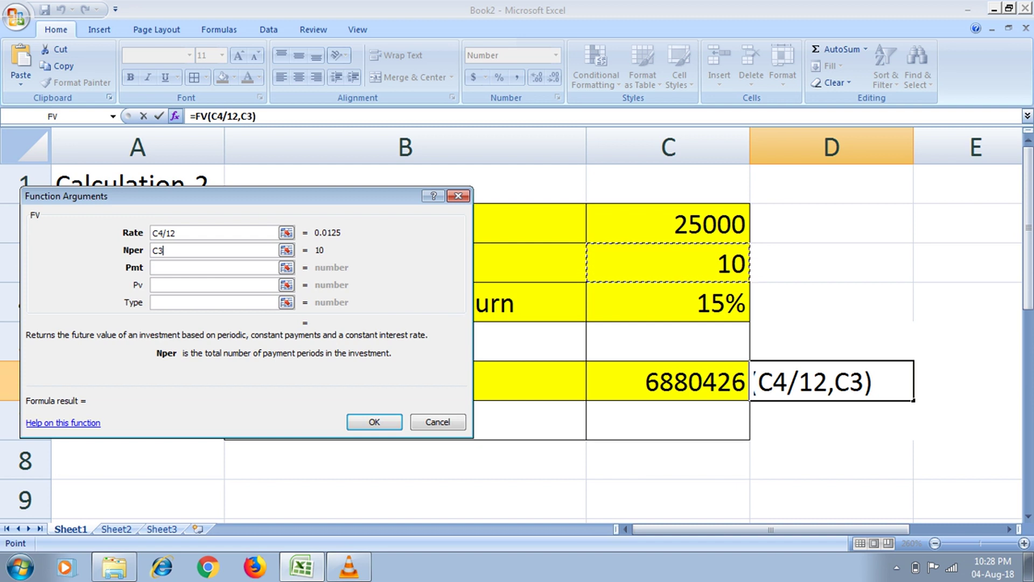
Step: Set the Pmt argument to -C2 and both Pv and Type to 0, and complete the FV formula in D6
{"action": "left_click", "coordinate": [214, 267]}
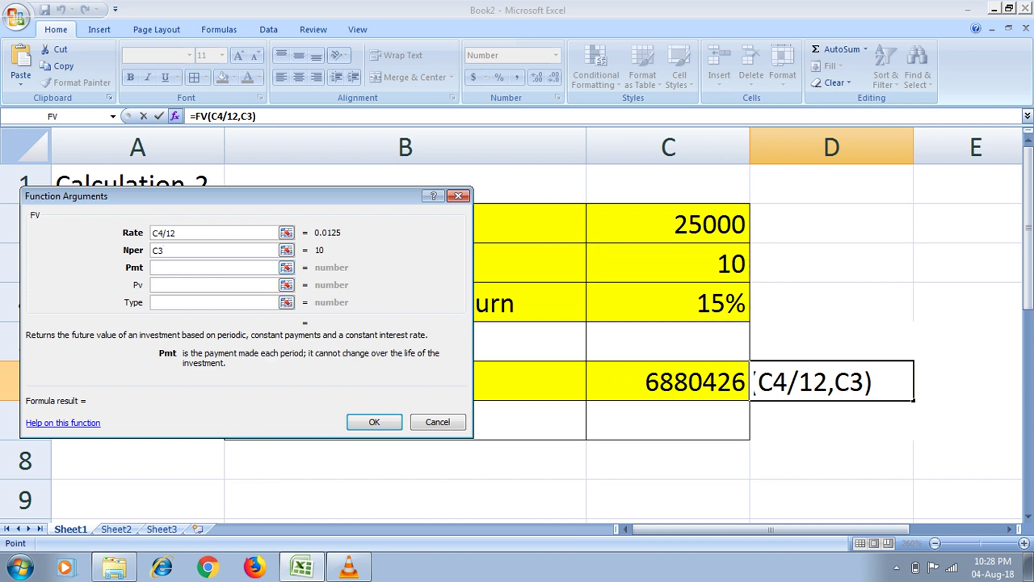
{"action": "type", "text": "-"}
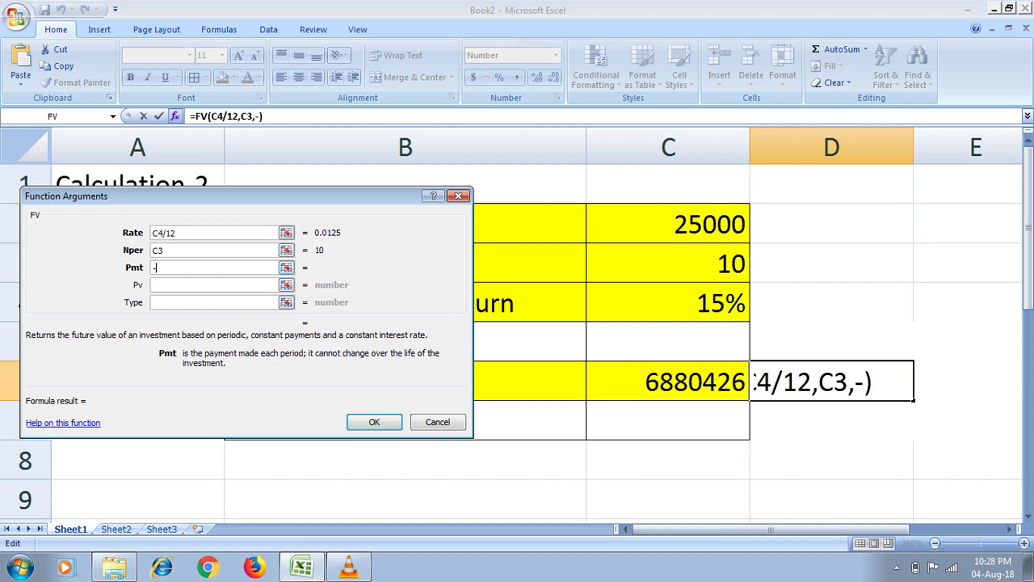
{"action": "left_click", "coordinate": [668, 223]}
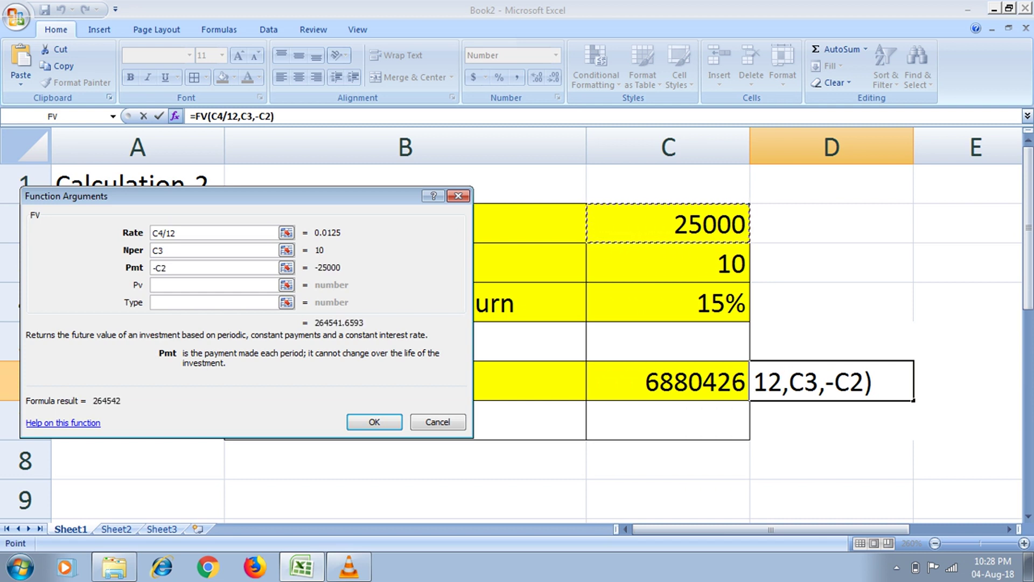
{"action": "key", "text": "Tab"}
{"action": "type", "text": "0"}
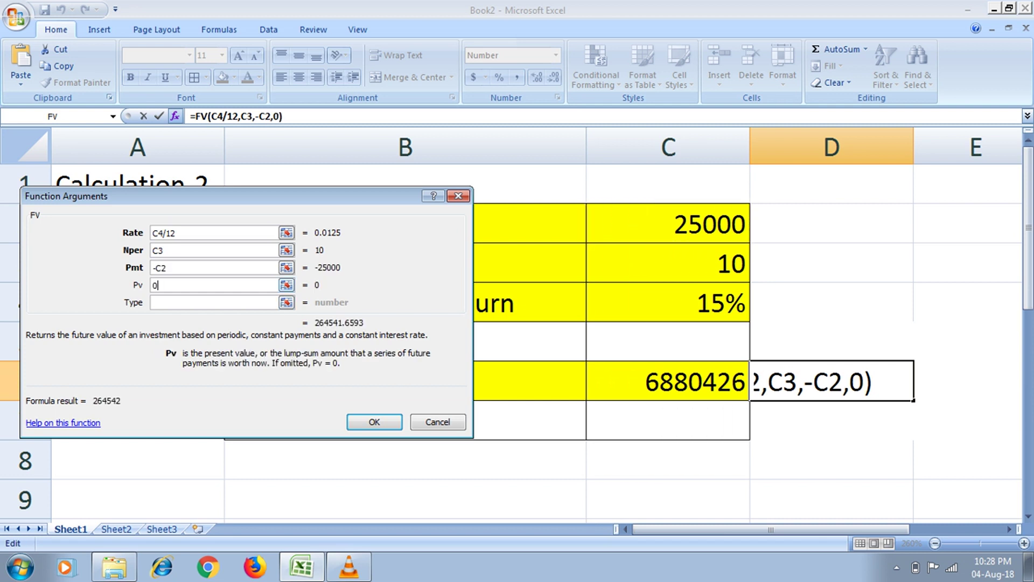
{"action": "key", "text": "Tab"}
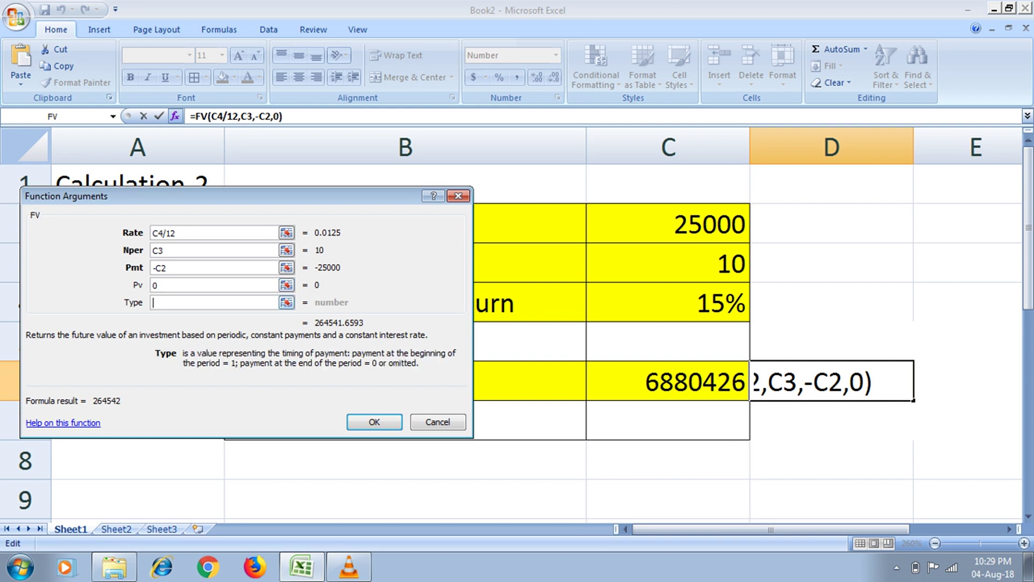
{"action": "type", "text": "0"}
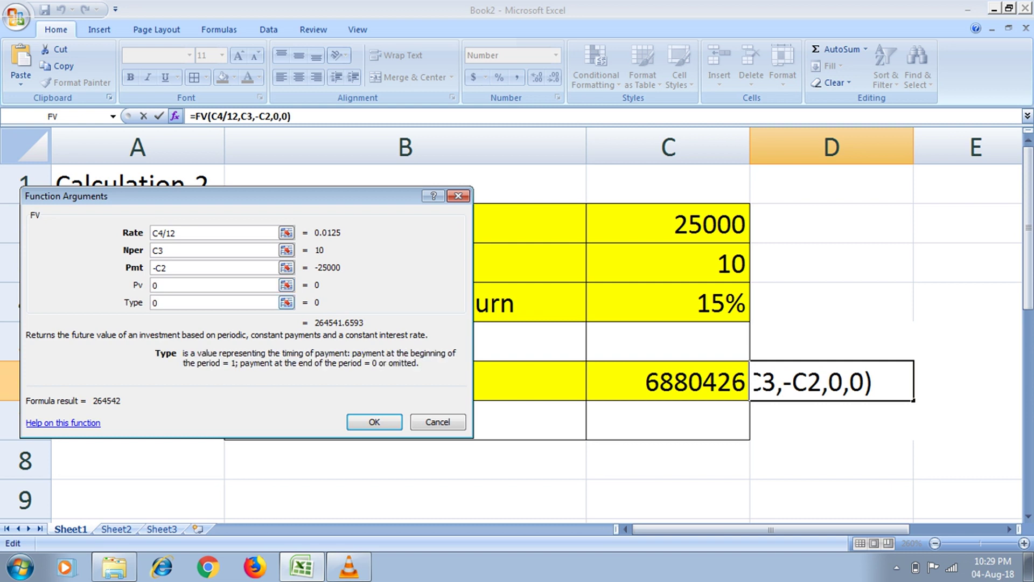
{"action": "key", "text": "Return"}
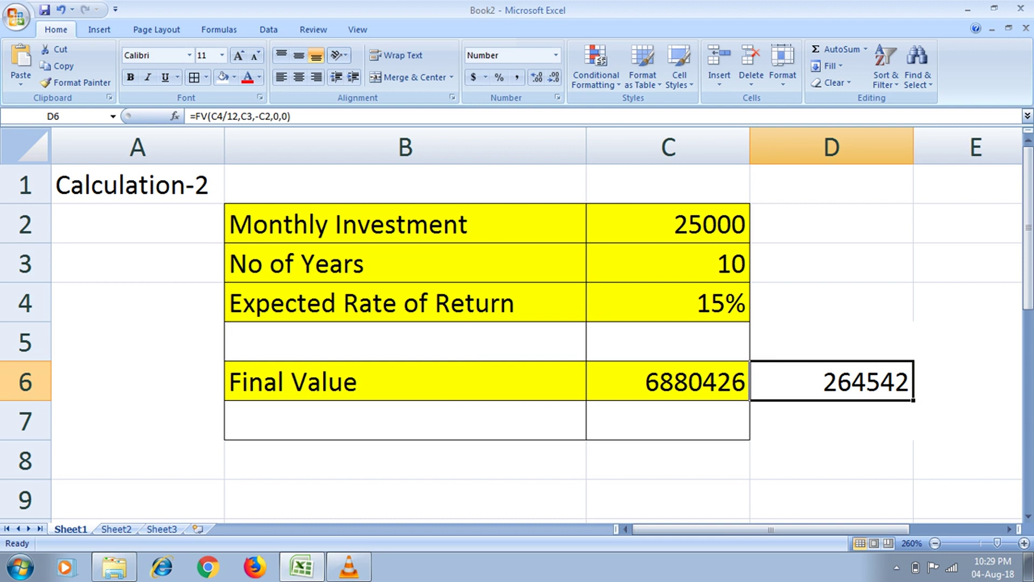
Step: Edit the FV function arguments in D6 so that Nper is C3*12
{"action": "left_click", "coordinate": [175, 116]}
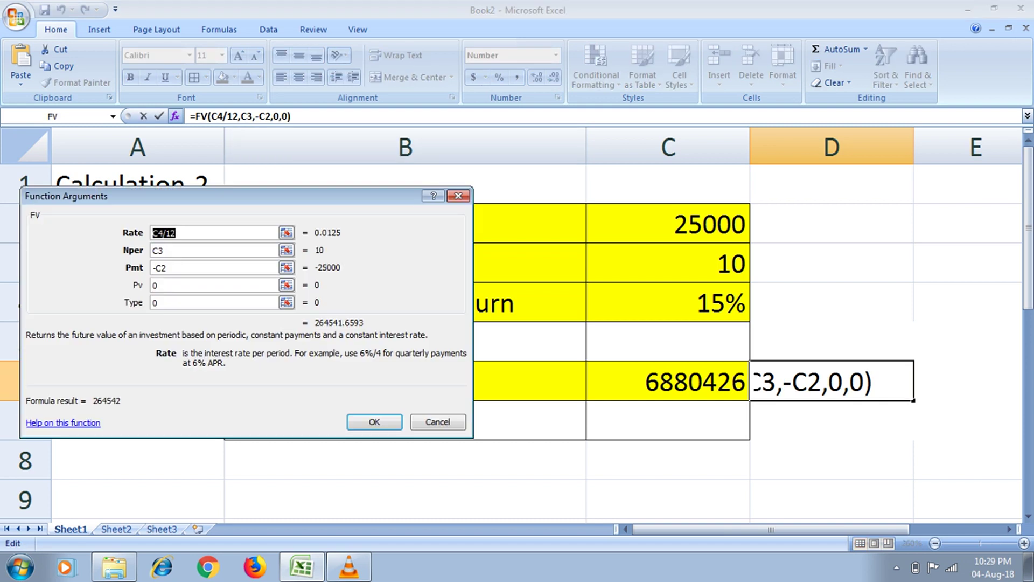
{"action": "left_click", "coordinate": [163, 250]}
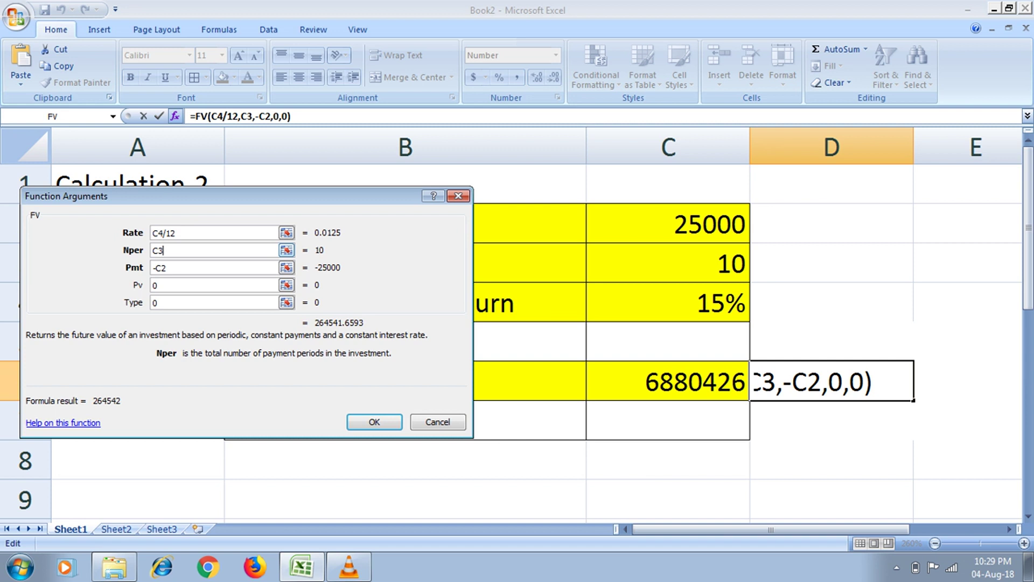
{"action": "type", "text": "*12"}
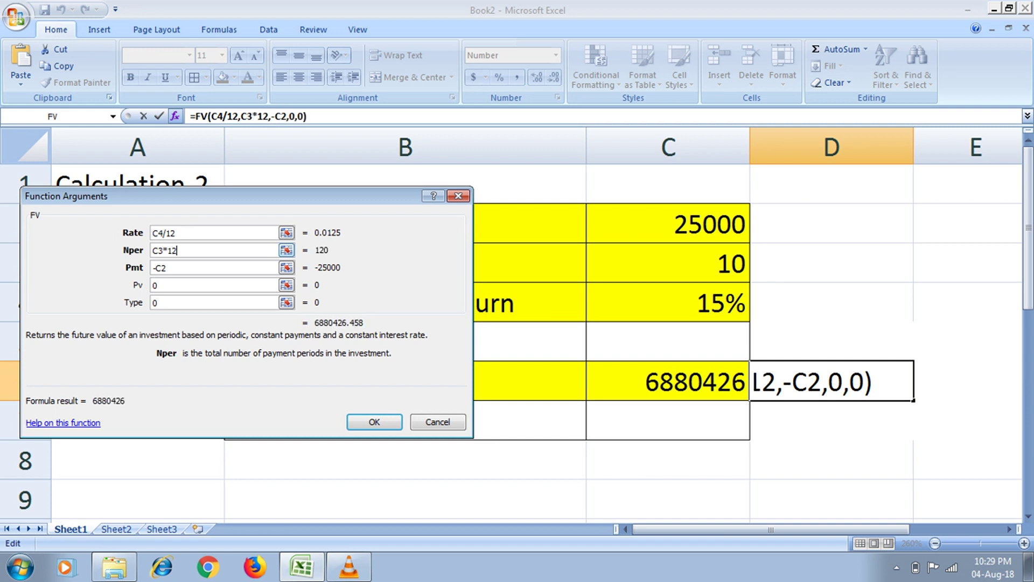
{"action": "key", "text": "Return"}
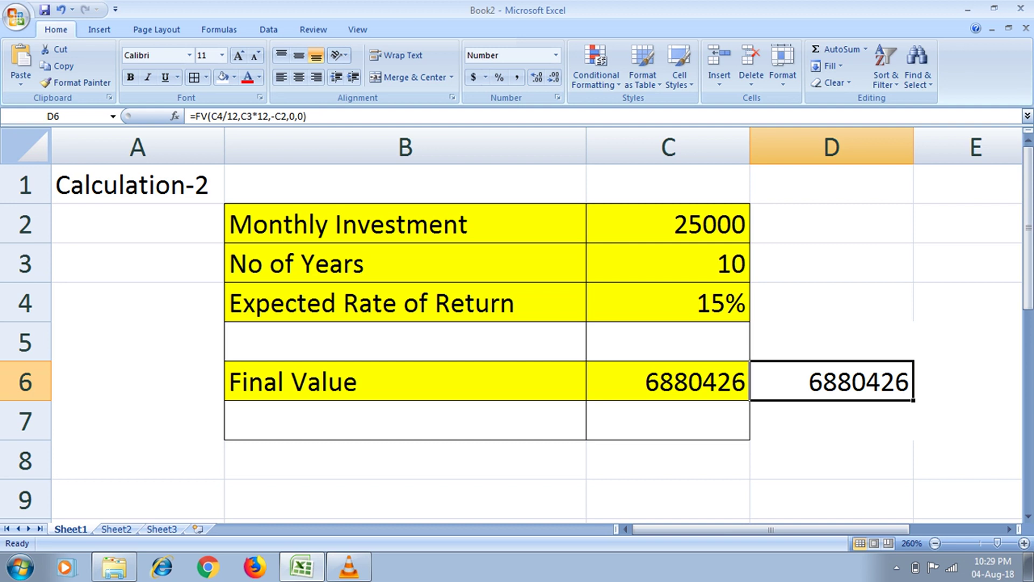
Step: Try Expected Rate of Return values of 12% and 15% in C4
{"action": "left_click", "coordinate": [667, 303]}
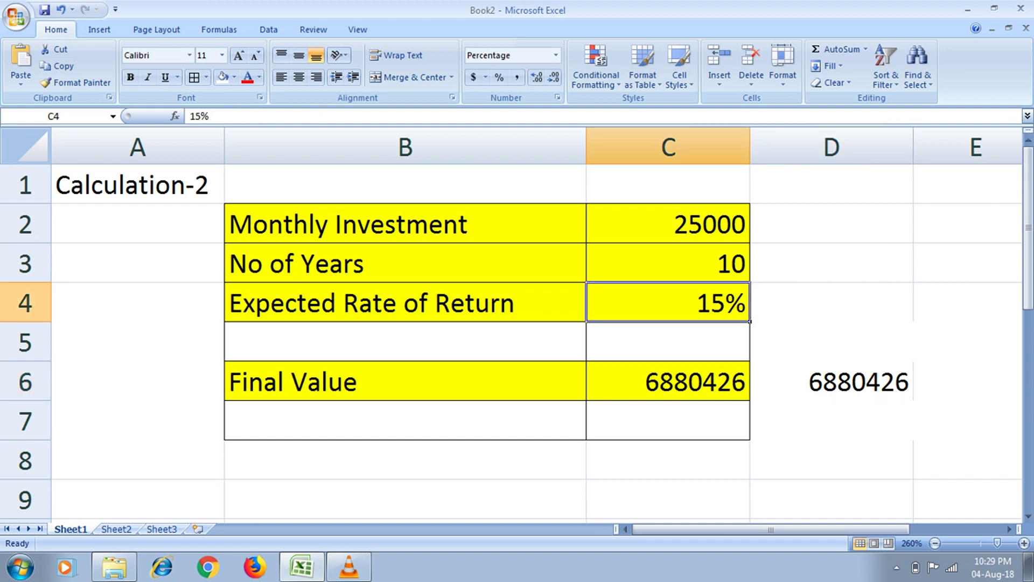
{"action": "type", "text": "12"}
{"action": "key", "text": "Return"}
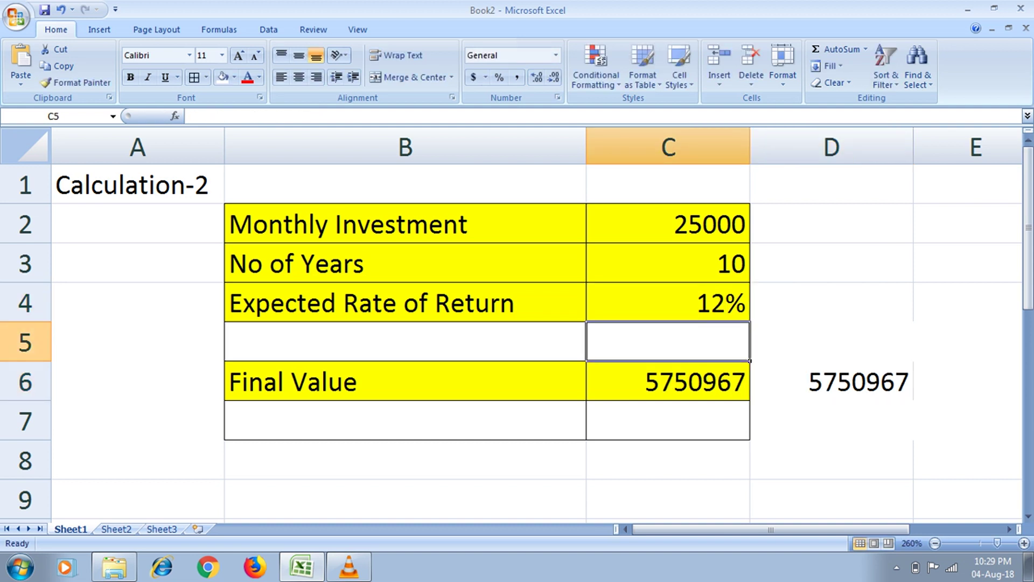
{"action": "left_click", "coordinate": [667, 303]}
{"action": "type", "text": "15"}
{"action": "key", "text": "Return"}
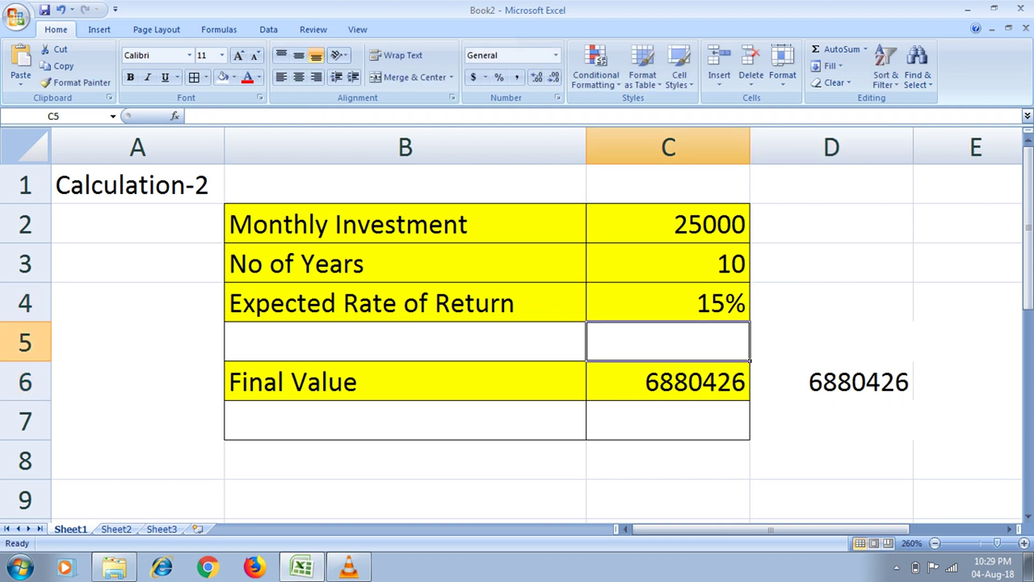
Step: Try Expected Rate of Return values of 10% and 8% in C4 and check the result and formula in D6
{"action": "left_click", "coordinate": [668, 302]}
{"action": "type", "text": "10"}
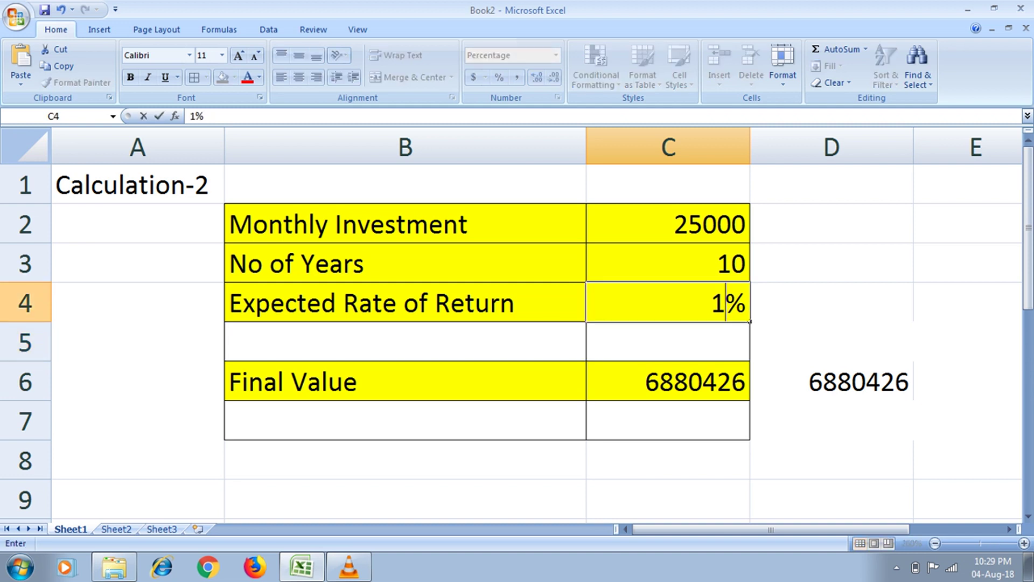
{"action": "key", "text": "Return"}
{"action": "left_click", "coordinate": [668, 302]}
{"action": "type", "text": "8"}
{"action": "key", "text": "Return"}
{"action": "left_click", "coordinate": [668, 302]}
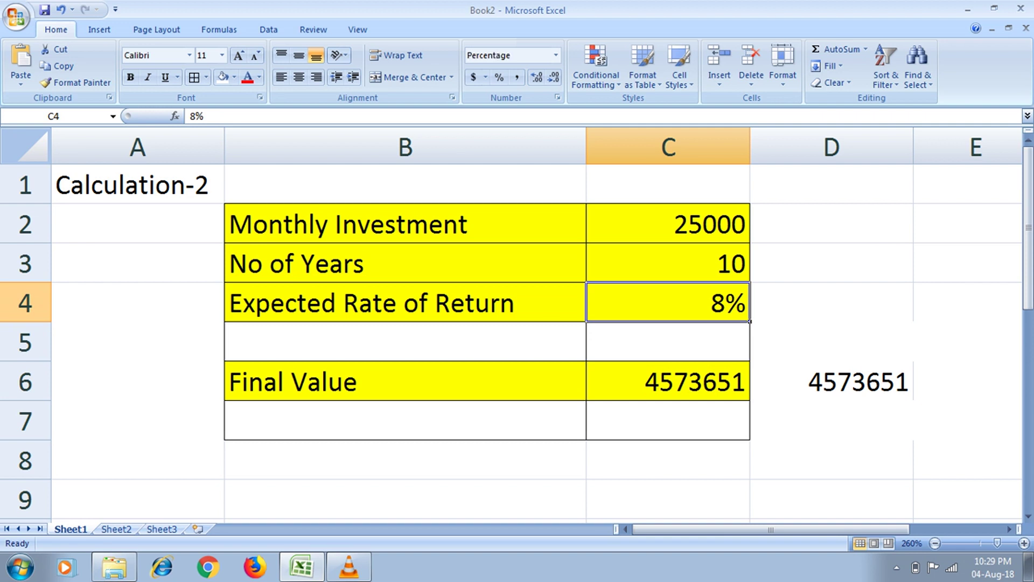
{"action": "left_click", "coordinate": [831, 381]}
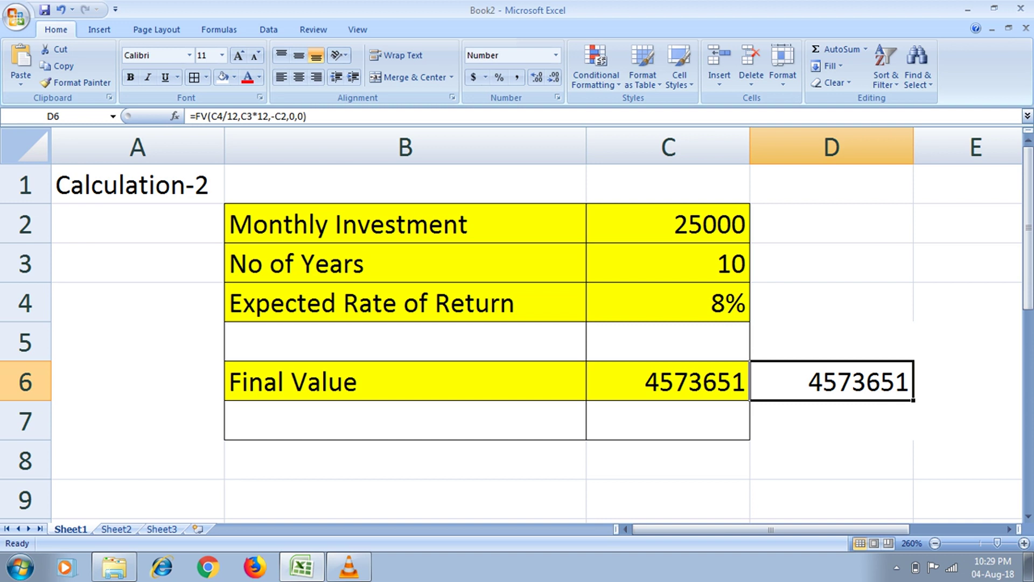
Step: Set the Expected Rate of Return in C4 to 10% and check the Final Value formula in C6
{"action": "left_click", "coordinate": [668, 224]}
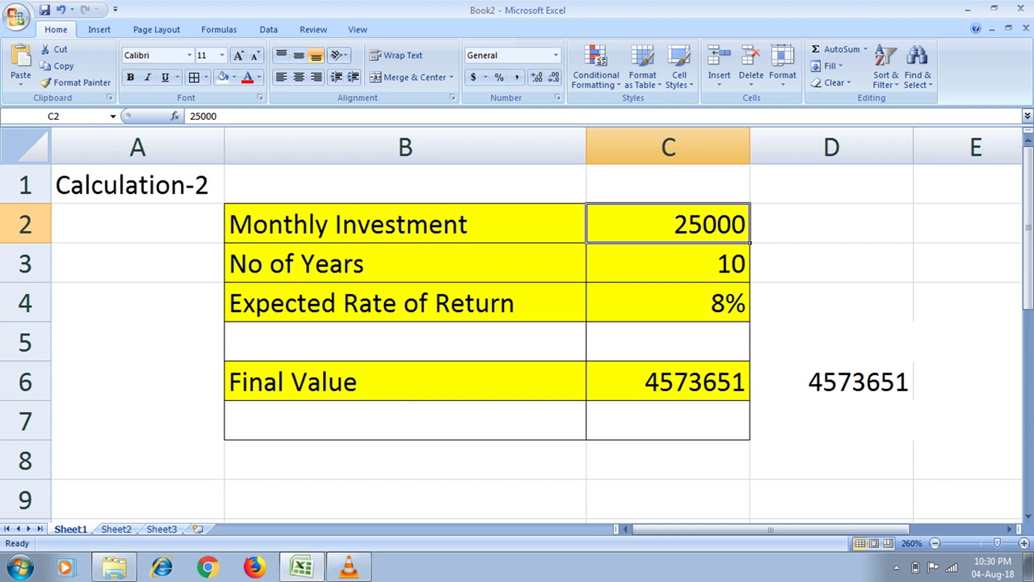
{"action": "key", "text": "Down"}
{"action": "key", "text": "Down"}
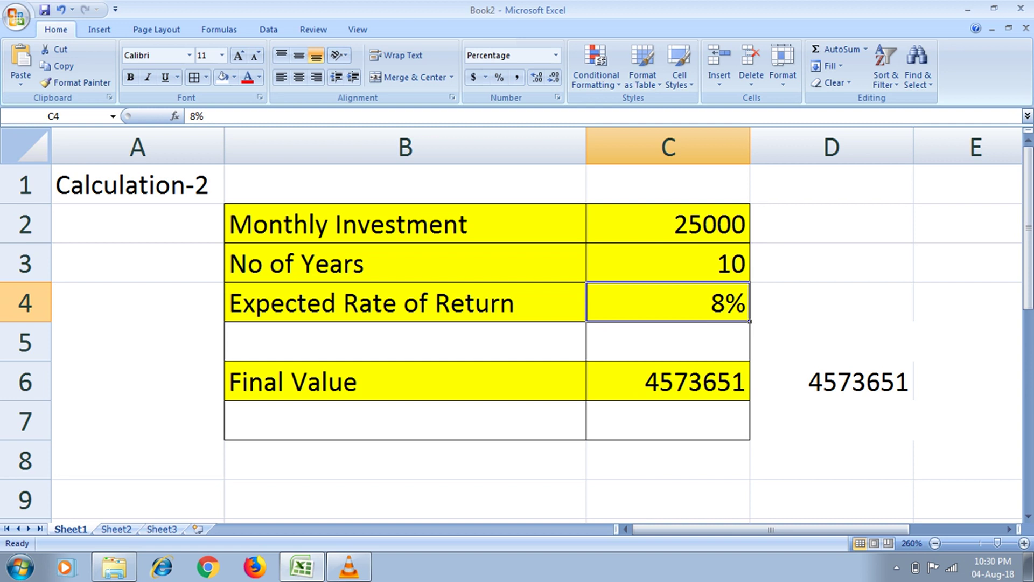
{"action": "type", "text": "10"}
{"action": "key", "text": "Return"}
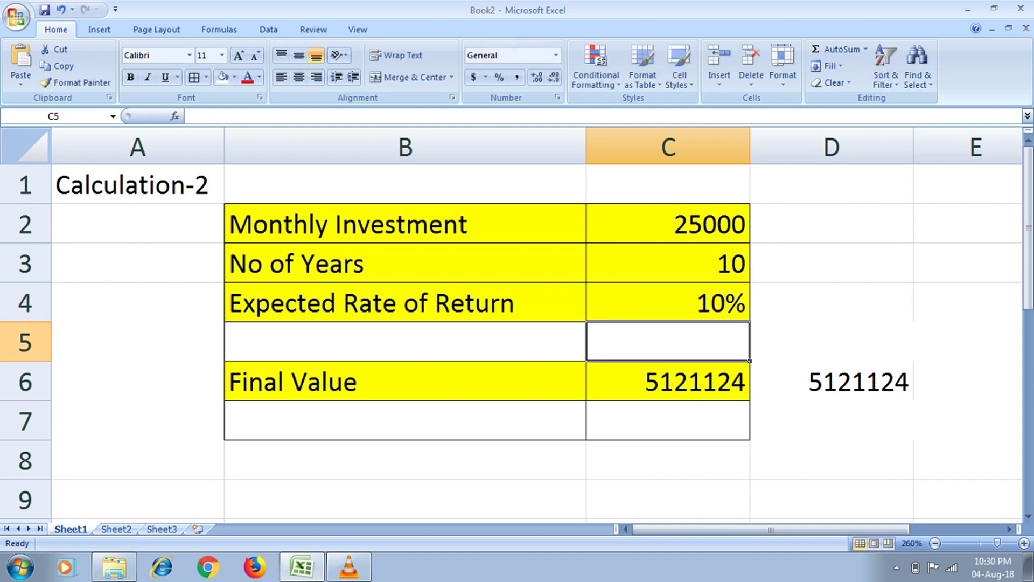
{"action": "key", "text": "Down"}
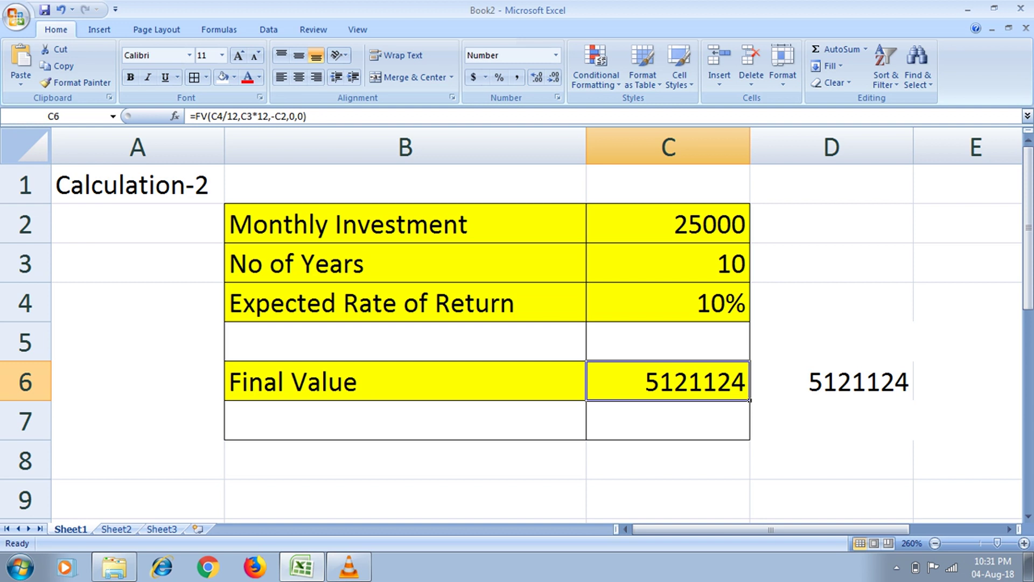
{"action": "key", "text": "Down"}
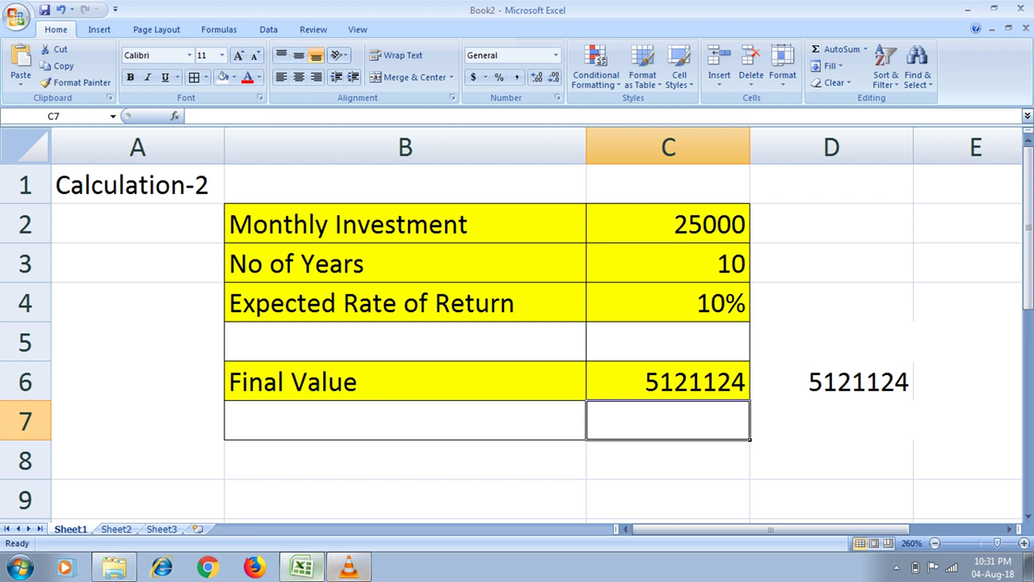
{"action": "left_click", "coordinate": [348, 567]}
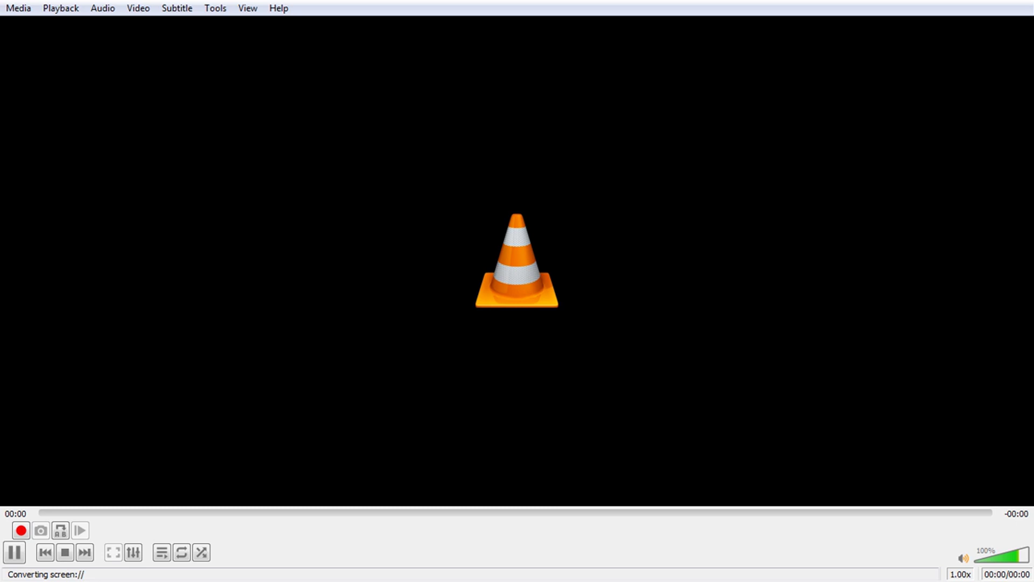
{"action": "key", "text": "alt"}
{"action": "left_click", "coordinate": [18, 8]}
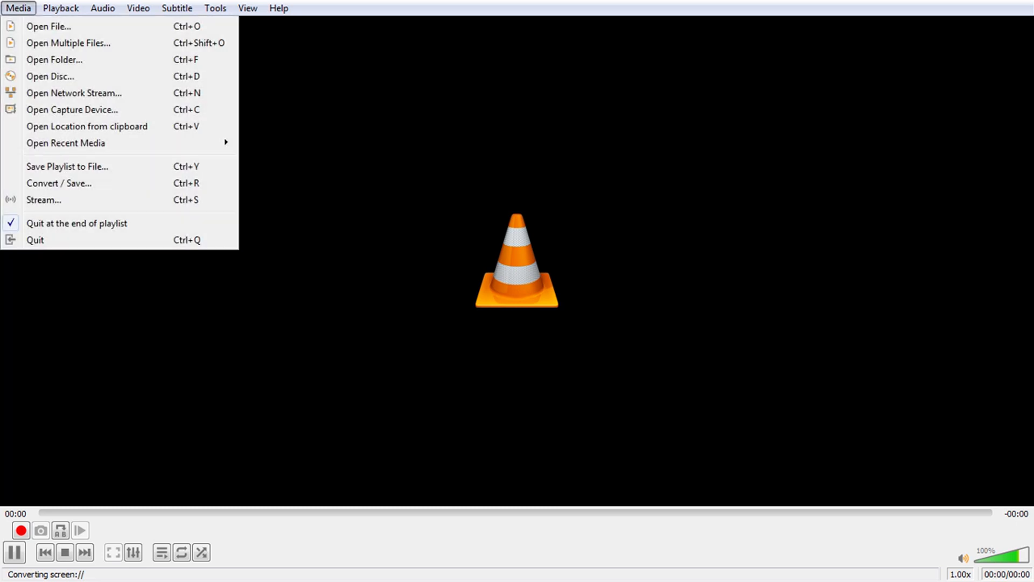